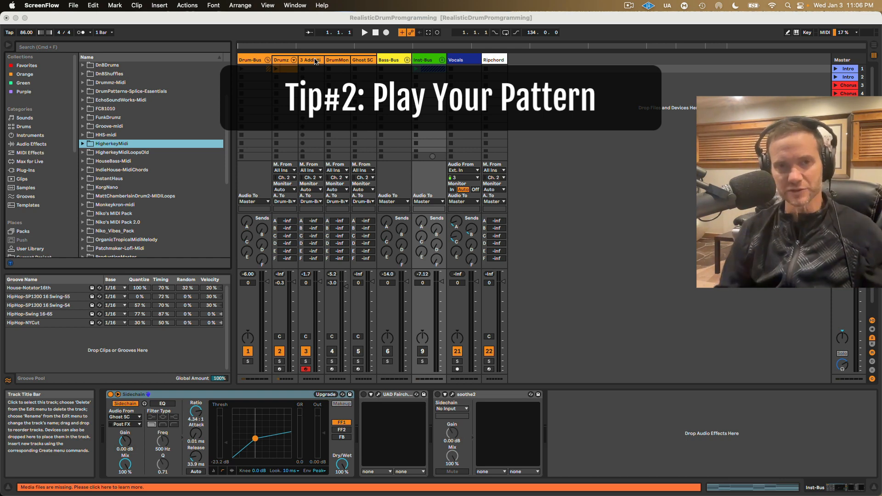
# Step: Arm the Drumz track and create a clip in its first slot with a House Kicks note at 1.1.1
pyautogui.click(280, 369)
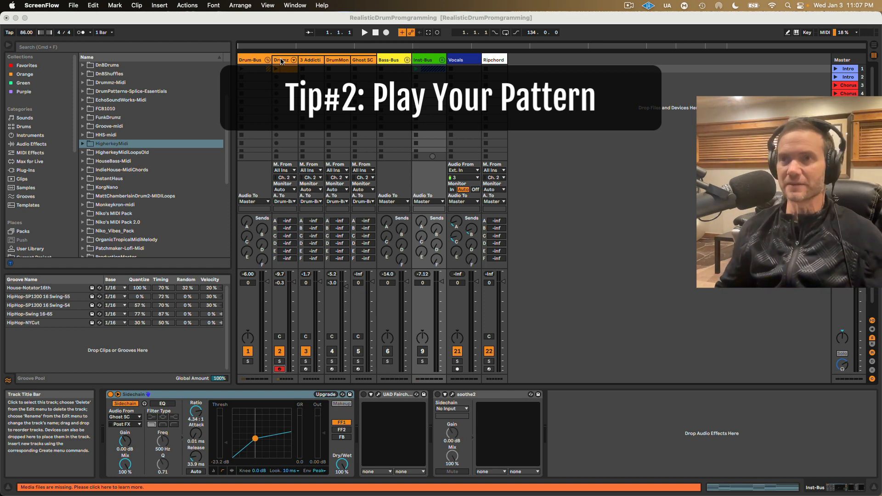
pyautogui.click(284, 68)
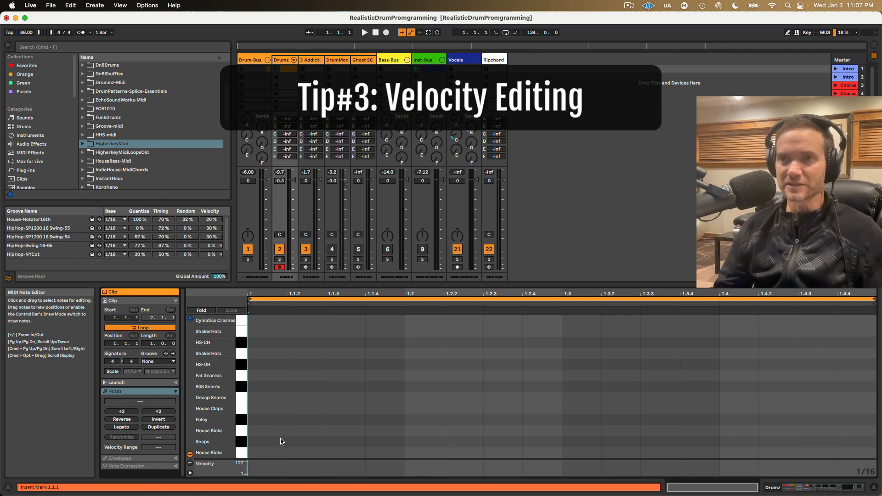
pyautogui.doubleClick(268, 452)
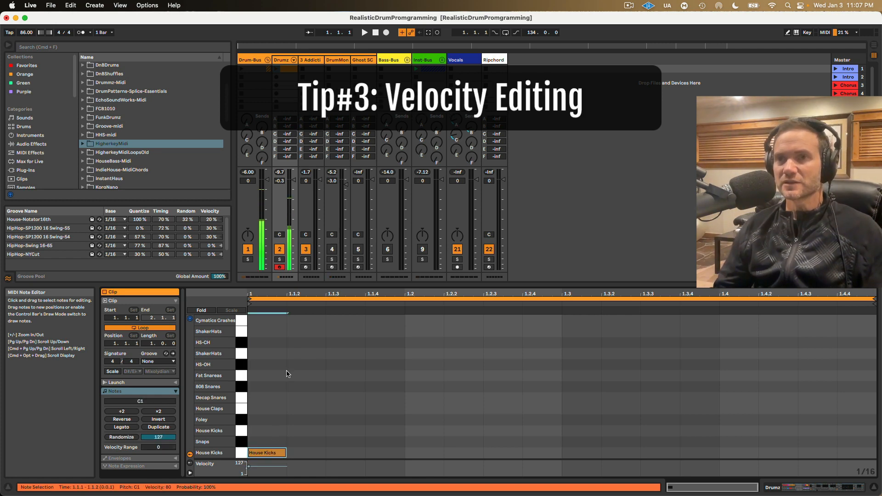
# Step: Draw HS-CH closed-hat notes on every eighth note across the one-bar clip
pyautogui.press('b')
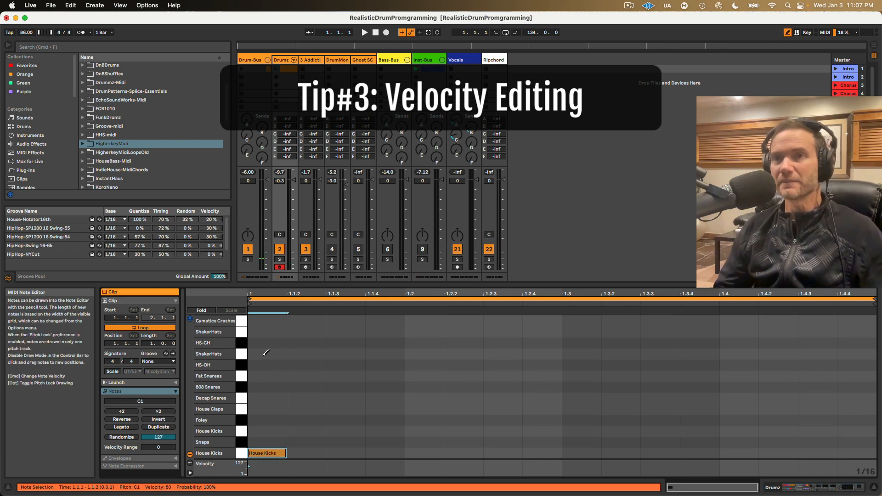
pyautogui.click(265, 343)
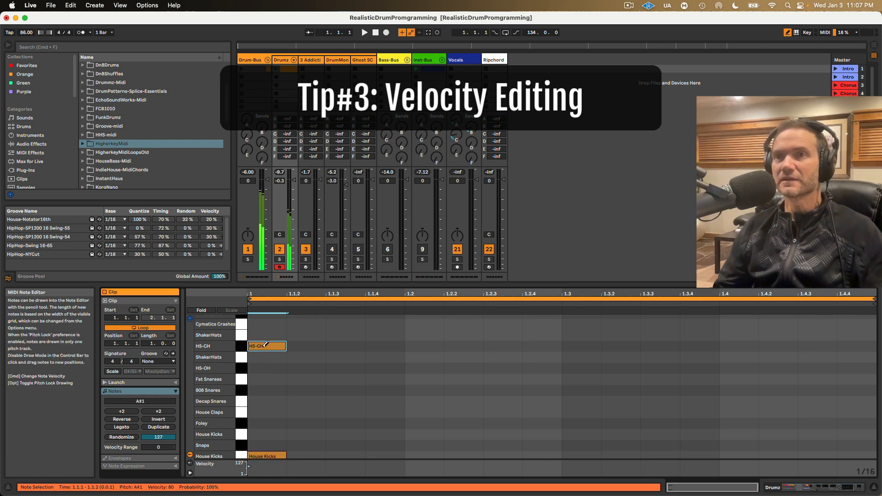
pyautogui.click(345, 345)
pyautogui.click(423, 345)
pyautogui.click(502, 345)
pyautogui.click(580, 345)
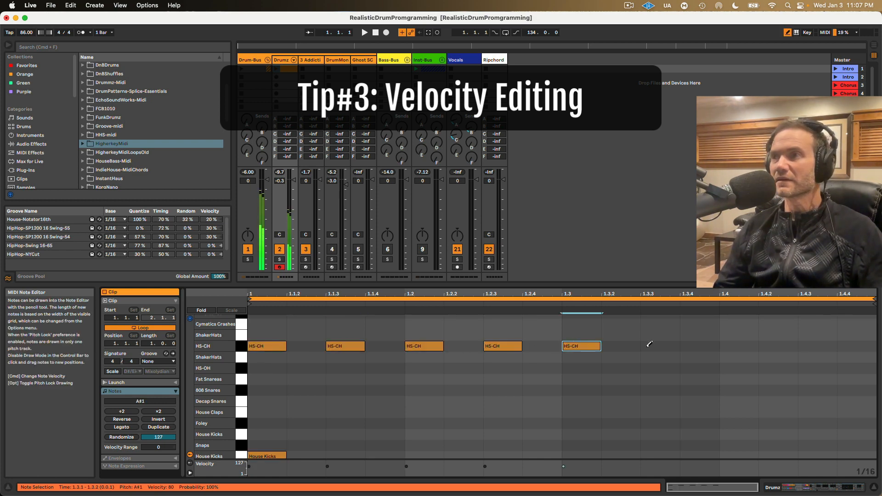
pyautogui.click(652, 346)
pyautogui.click(734, 345)
pyautogui.click(813, 345)
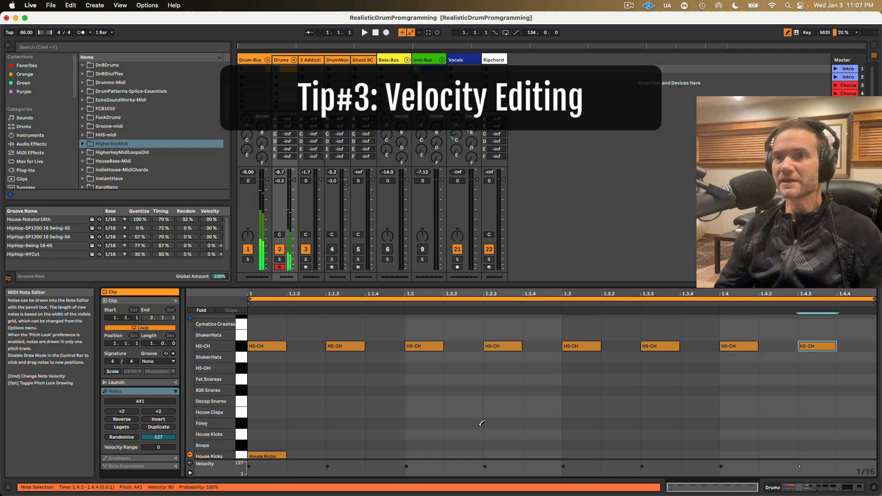
# Step: Place Fat Snares notes on beats 1.2 and 1.4 of the clip
pyautogui.scroll(-1, 413, 418)
pyautogui.click(420, 397)
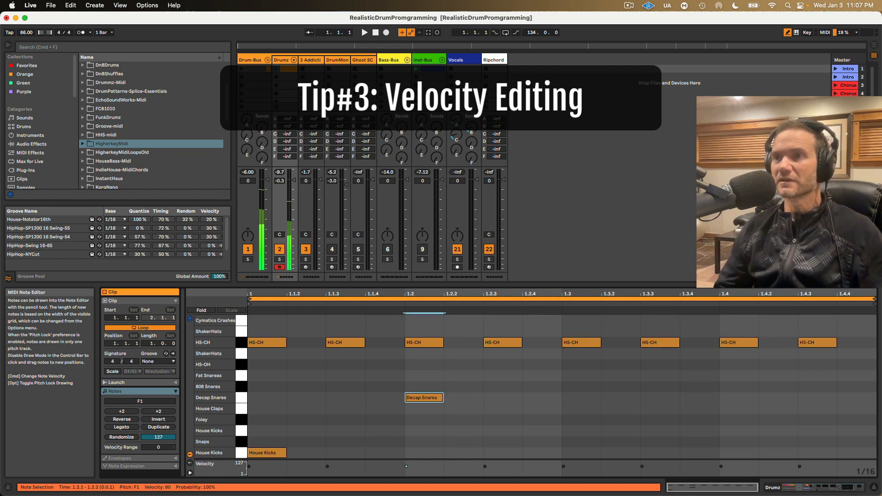
pyautogui.moveTo(419, 398); pyautogui.dragTo(420, 376)
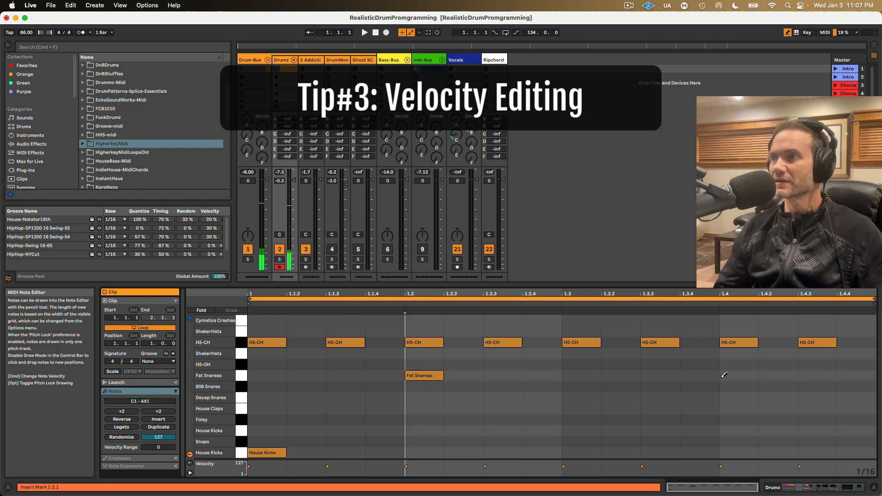
pyautogui.click(724, 375)
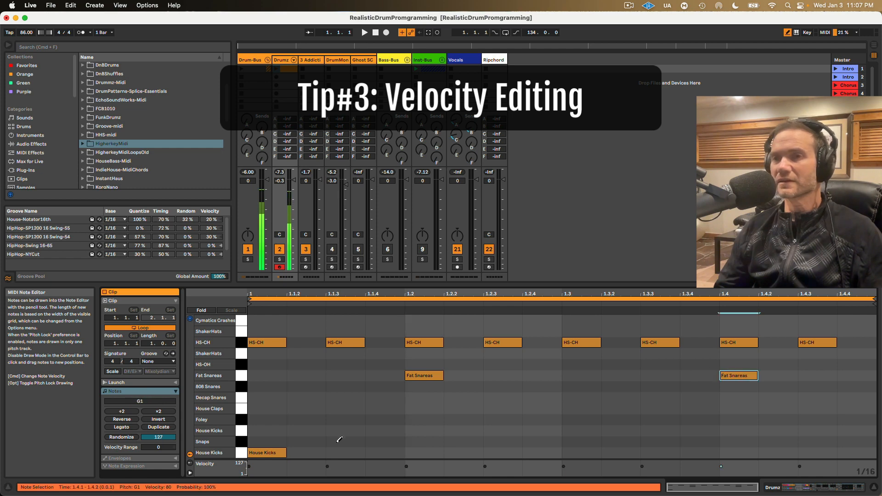
# Step: Launch the Drumz clip and add House Kicks notes at 1.3.2 and 1.3.3 while it plays
pyautogui.click(279, 71)
pyautogui.click(664, 451)
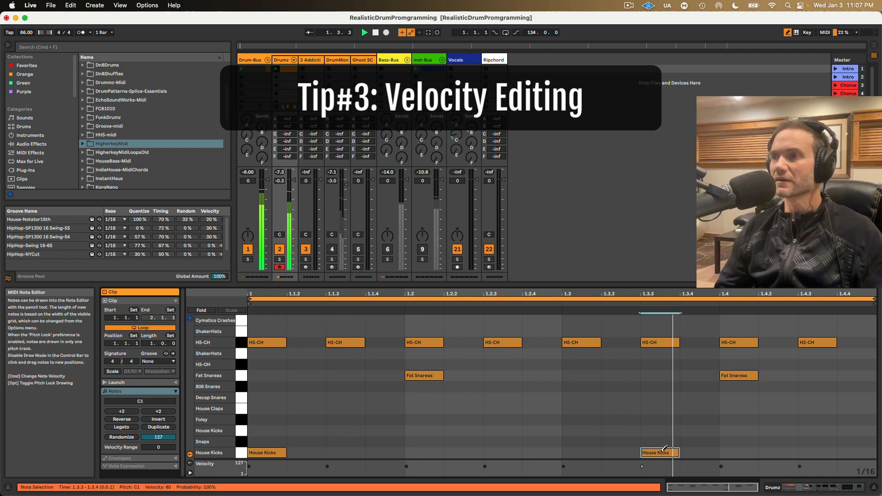
pyautogui.click(625, 452)
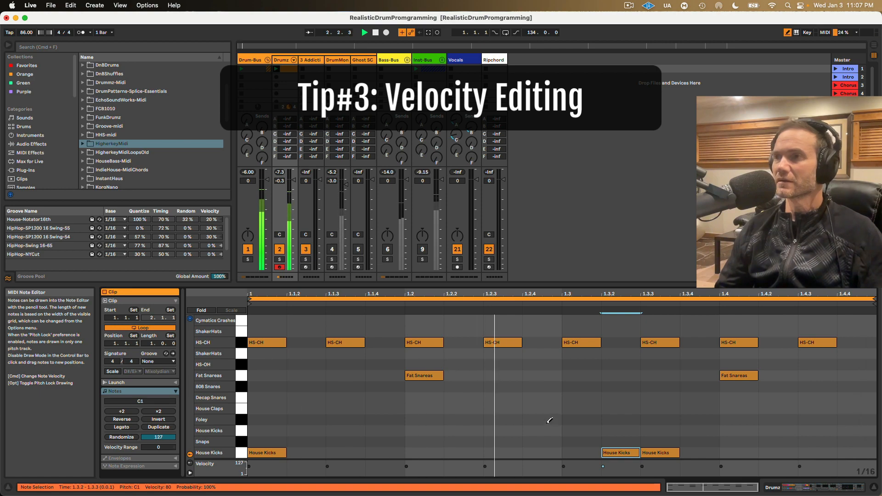
pyautogui.press('F11')
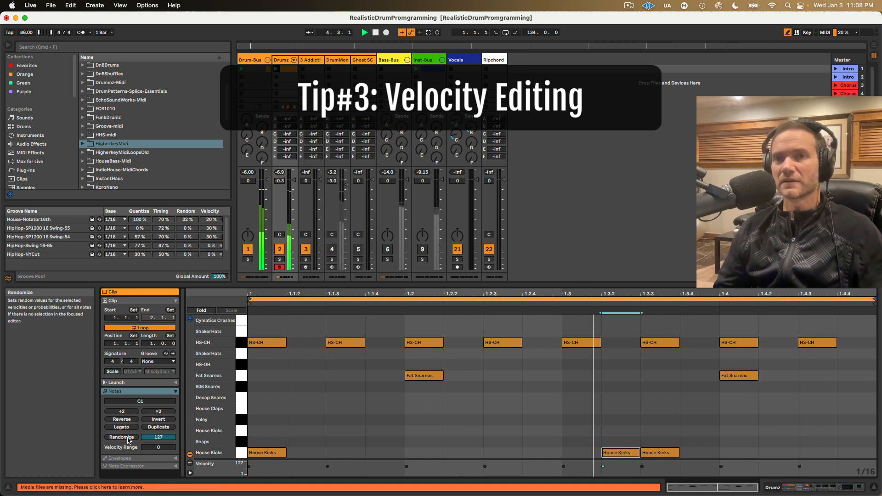
# Step: Duplicate the pattern to two bars, add House Kicks notes at 2.4.2 and 2.4.4, and play the clip
pyautogui.click(158, 426)
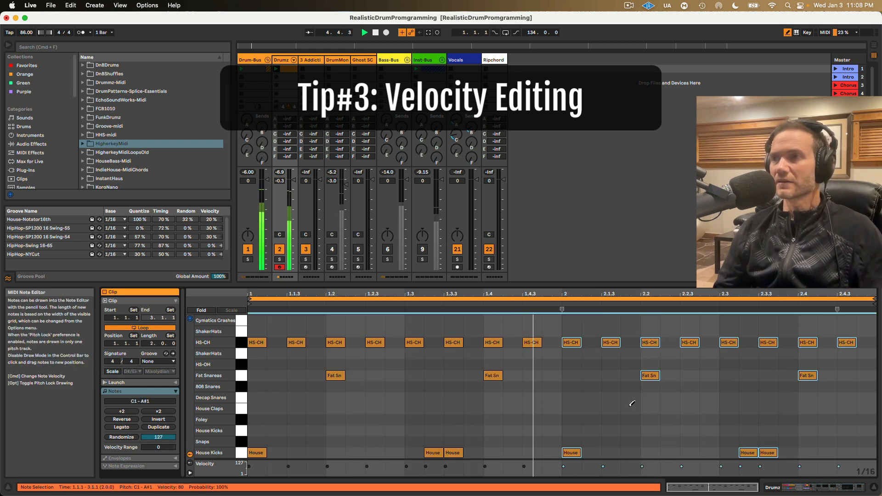
pyautogui.click(827, 452)
pyautogui.click(865, 452)
pyautogui.press('space')
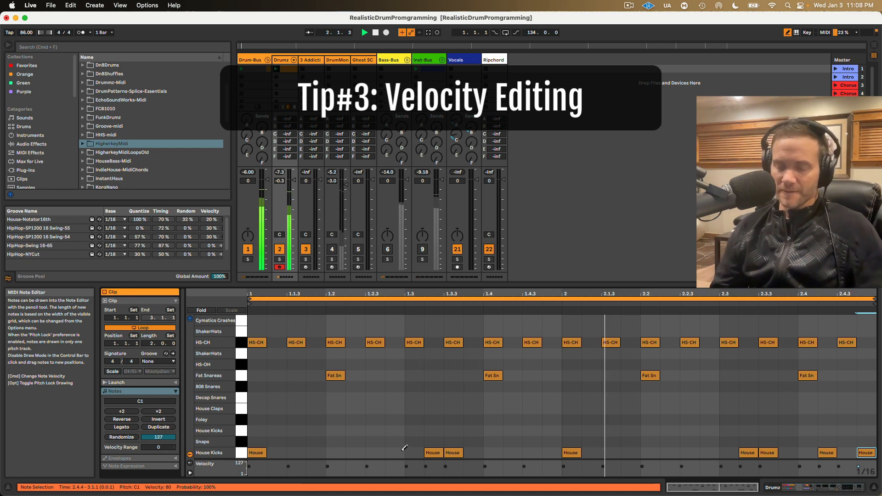
# Step: Show the Drumz drum rack and inspect the devices on the House Kicks, HS-CH and HS-OH pads
pyautogui.doubleClick(286, 60)
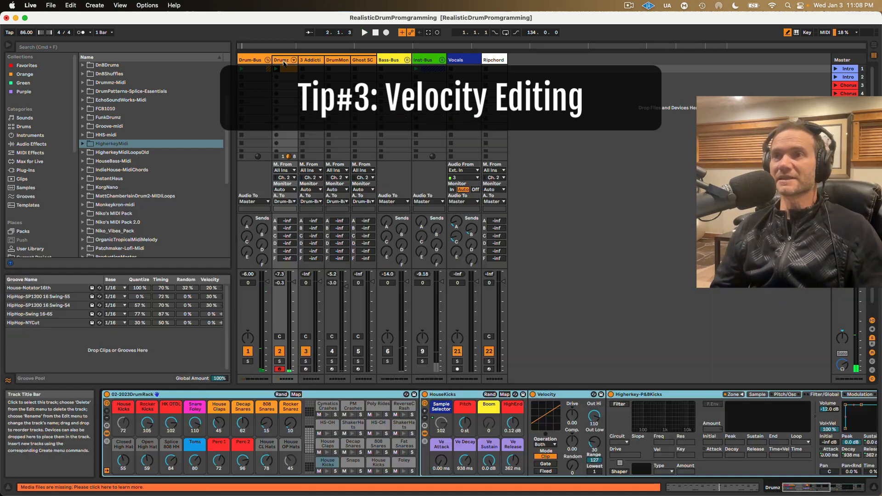
pyautogui.click(326, 461)
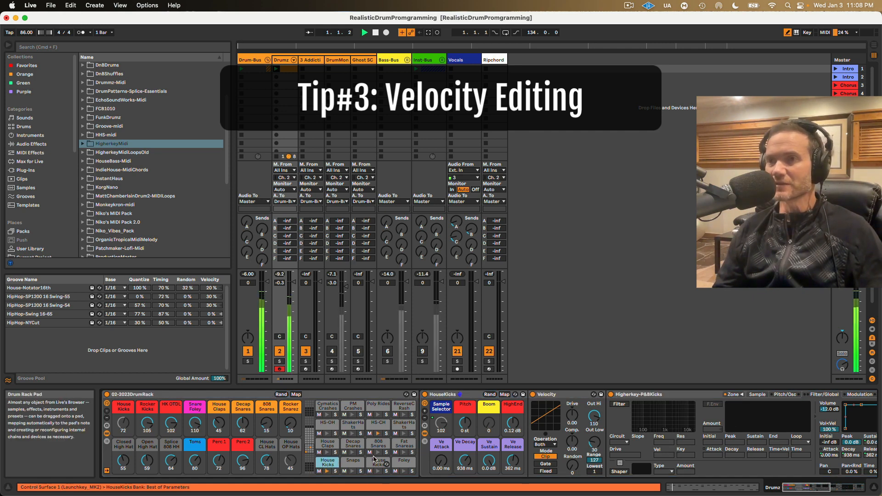
pyautogui.click(378, 424)
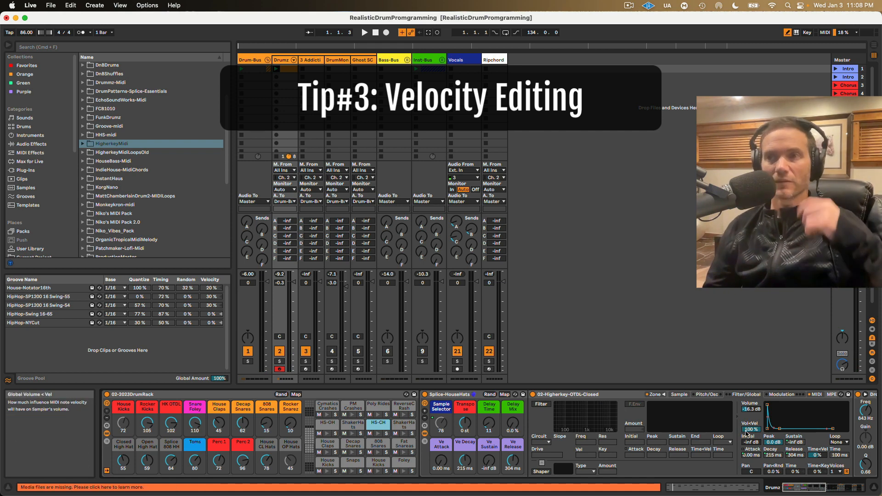
pyautogui.click(325, 426)
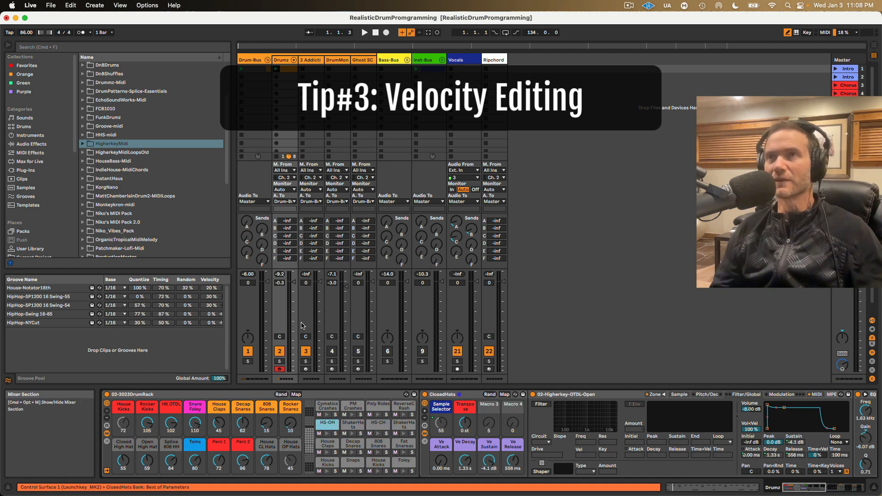
# Step: Reopen the Drumz clip and vary the velocities of the first four HS-CH notes, setting the third to 81 and the fourth to 45
pyautogui.doubleClick(289, 69)
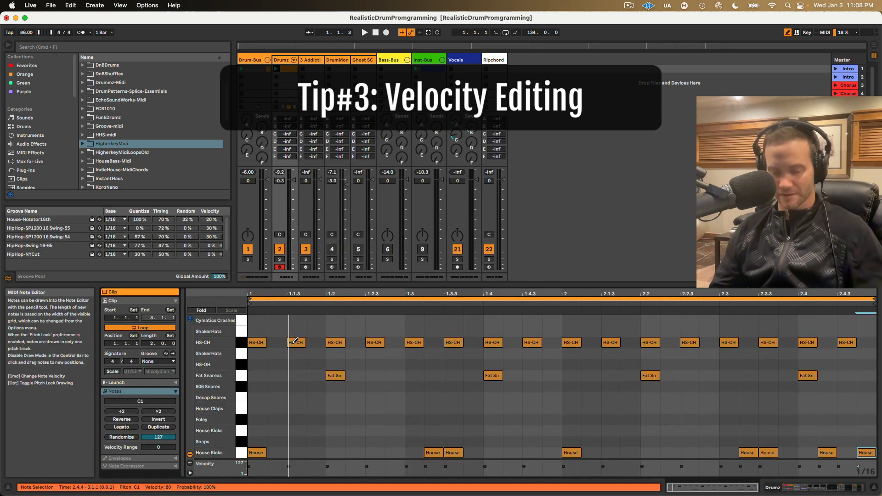
pyautogui.click(258, 341)
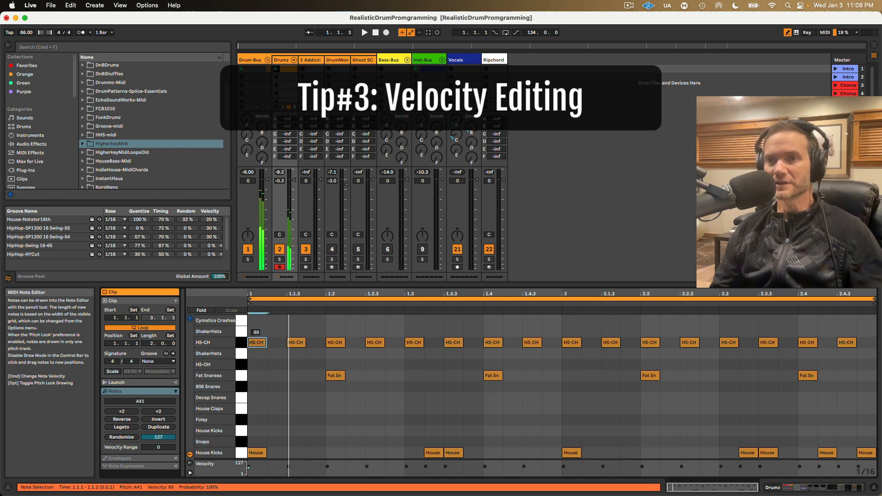
pyautogui.moveTo(258, 341); pyautogui.dragTo(297, 350)
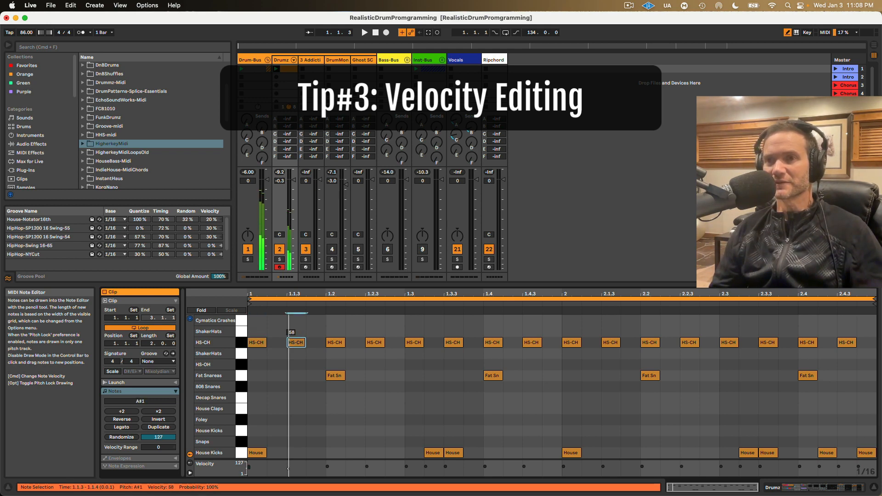
pyautogui.keyDown('super'); pyautogui.click(336, 343); pyautogui.keyUp('super')
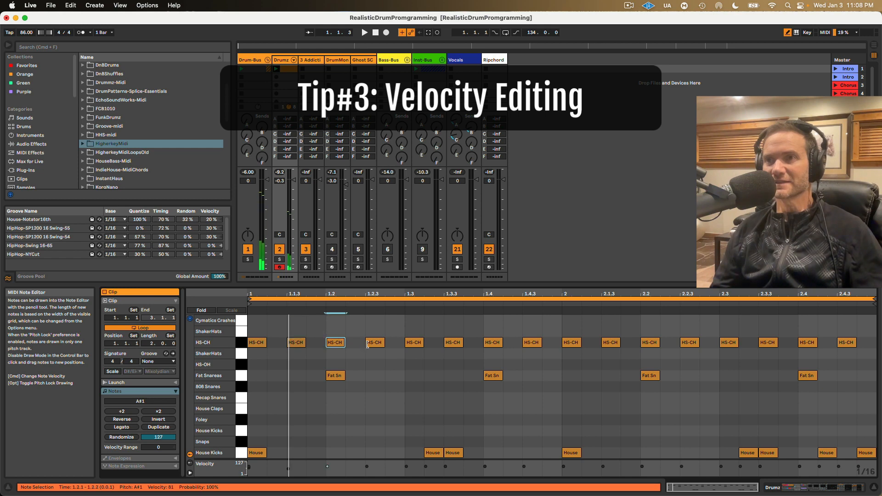
pyautogui.moveTo(367, 344); pyautogui.dragTo(367, 350)
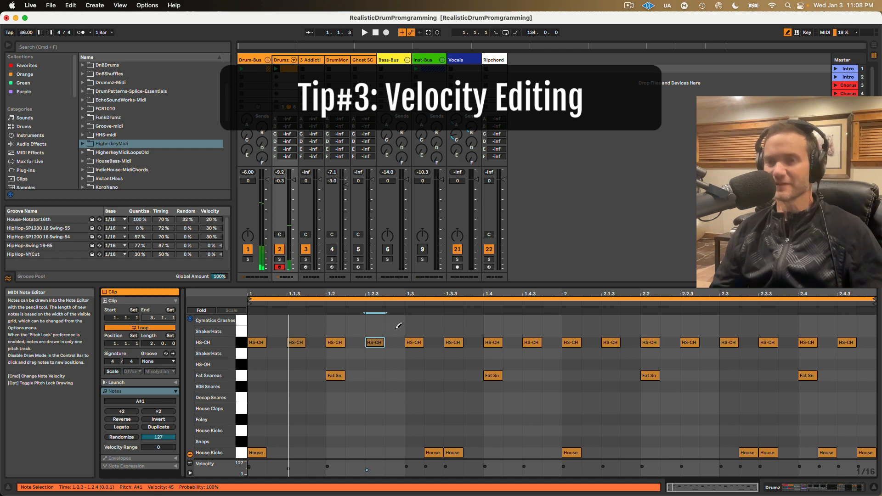
# Step: Duplicate the first four HS-CH notes three times to carry their velocity pattern across both bars, and play the clip
pyautogui.press('b')
pyautogui.moveTo(405, 330)
pyautogui.mouseDown()
pyautogui.moveTo(286, 348)
pyautogui.moveTo(204, 347)
pyautogui.mouseUp()
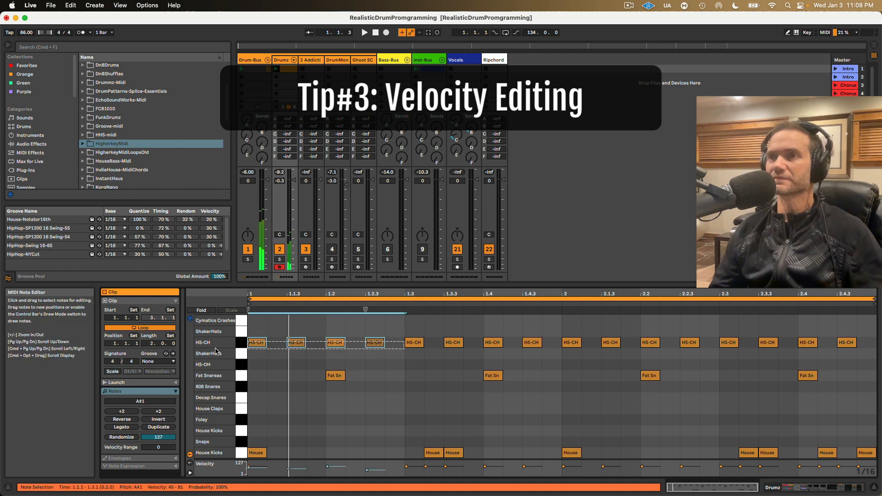
pyautogui.press('super+d')
pyautogui.press('super+d')
pyautogui.press('super+d')
pyautogui.press('space')
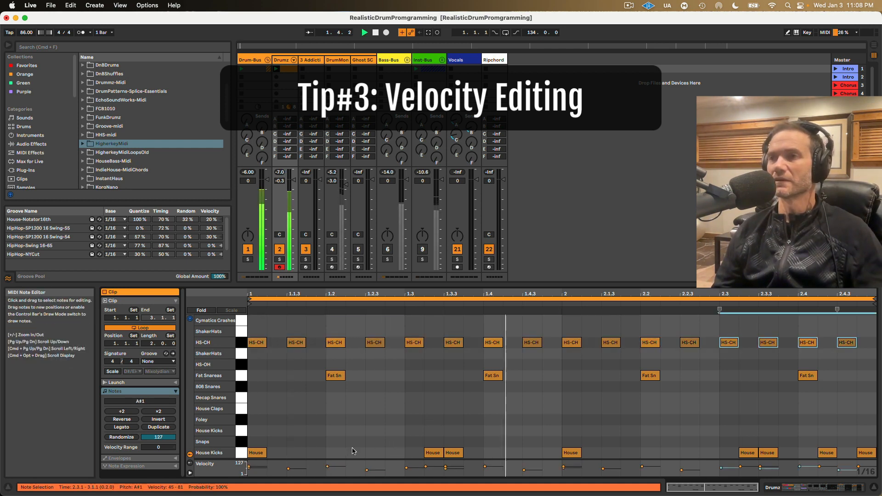
# Step: Lower the velocity of the House Kicks note at 1.3.2 to 48, soften the one at 2.3.2, and play the clip
pyautogui.press('space')
pyautogui.click(425, 445)
pyautogui.moveTo(433, 451); pyautogui.dragTo(433, 457)
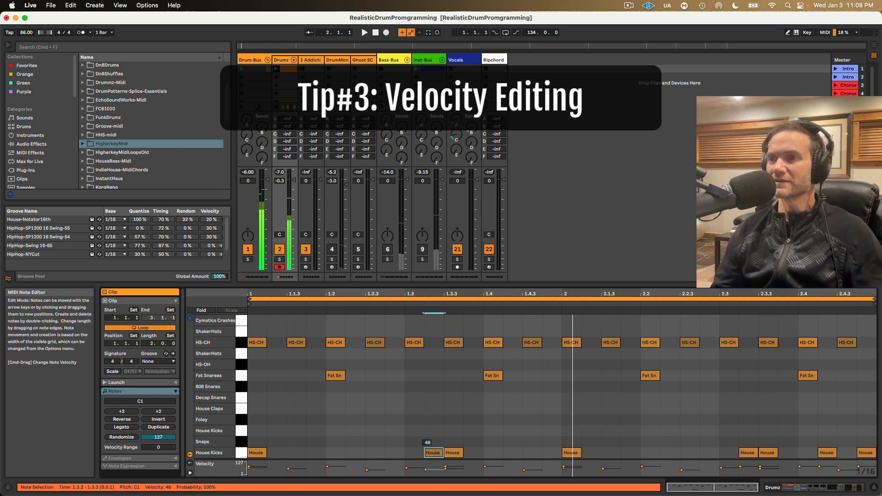
pyautogui.moveTo(747, 452); pyautogui.dragTo(748, 458)
pyautogui.press('space')
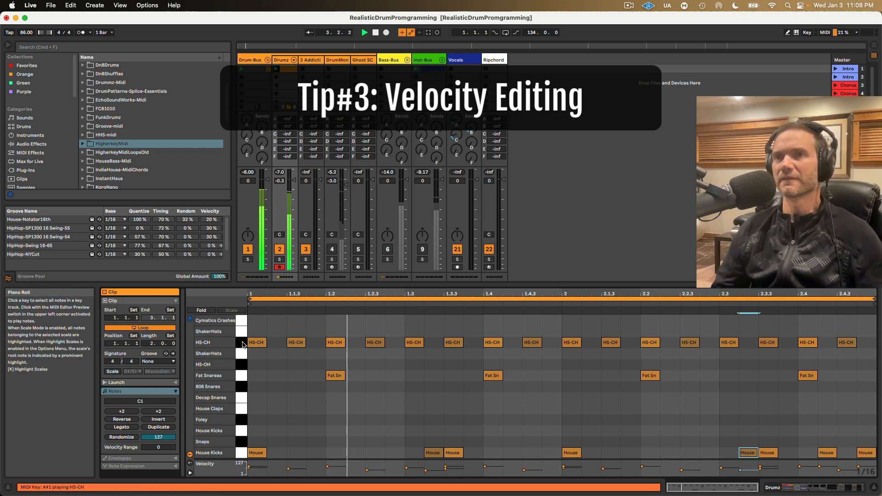
# Step: Adjust all HS-CH notes to velocities of 50 to 90 and add a quieter copy shifted one sixteenth later
pyautogui.press('super+a')
pyautogui.moveTo(256, 342); pyautogui.dragTo(257, 346)
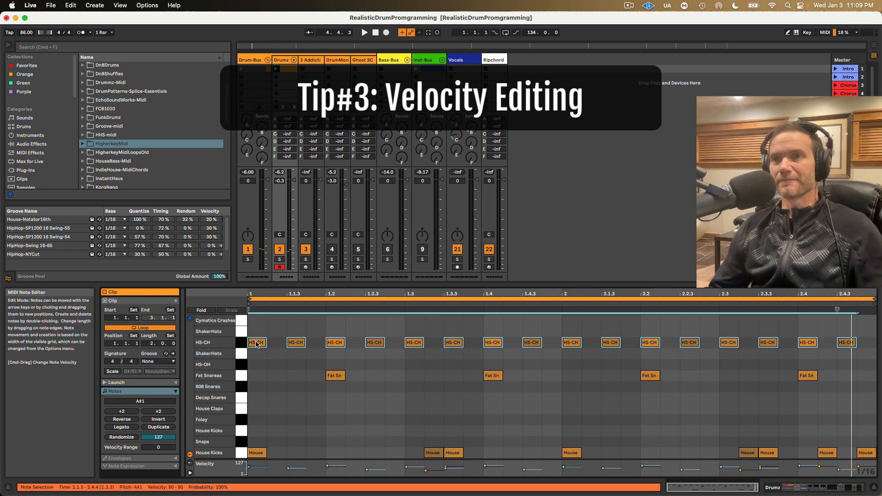
pyautogui.moveTo(256, 342); pyautogui.dragTo(274, 361)
pyautogui.press('space')
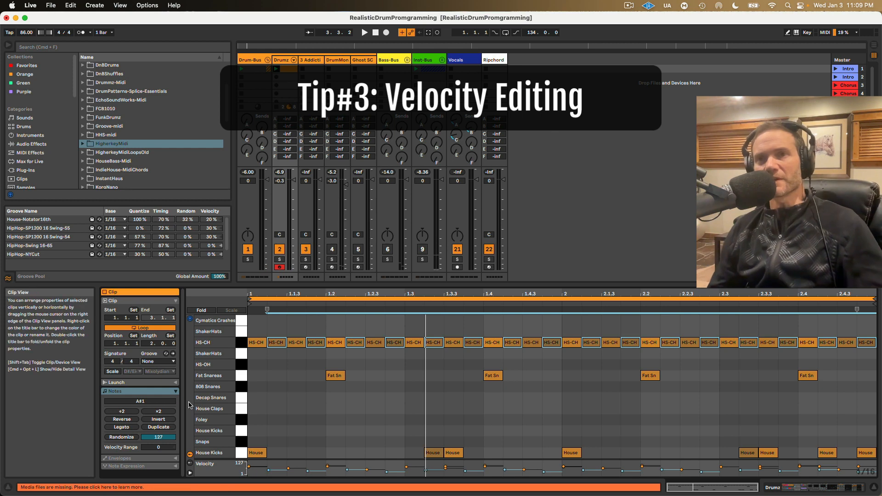
# Step: Apply the HipHop-NYCut groove to the clip and play it
pyautogui.click(154, 362)
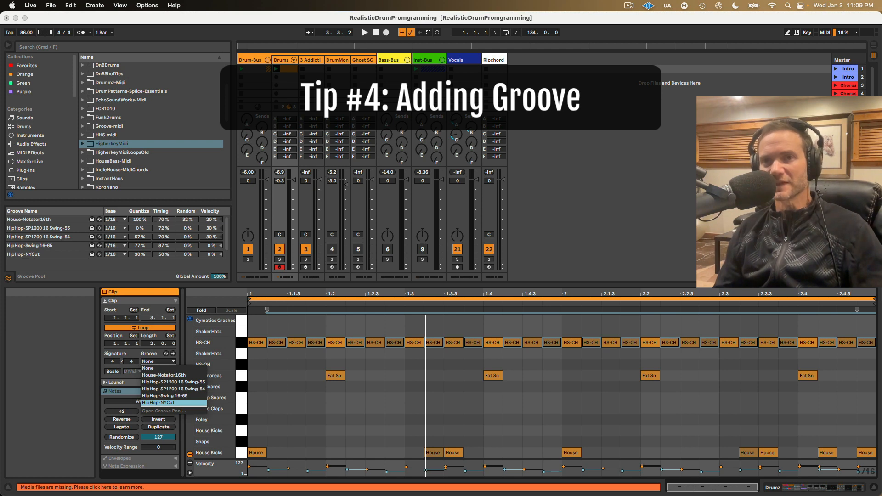
pyautogui.click(165, 403)
pyautogui.press('space')
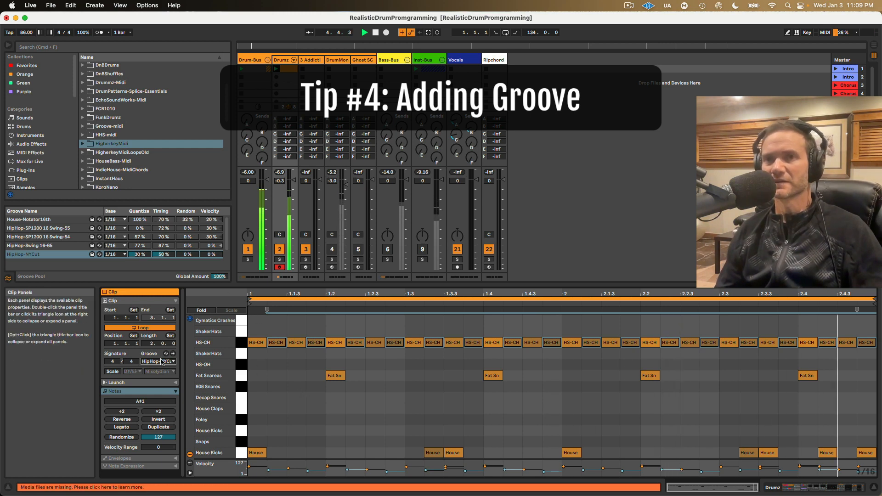
# Step: Set the clip's groove to None to compare the sound, and restore HipHop-NYCut
pyautogui.click(157, 361)
pyautogui.click(158, 369)
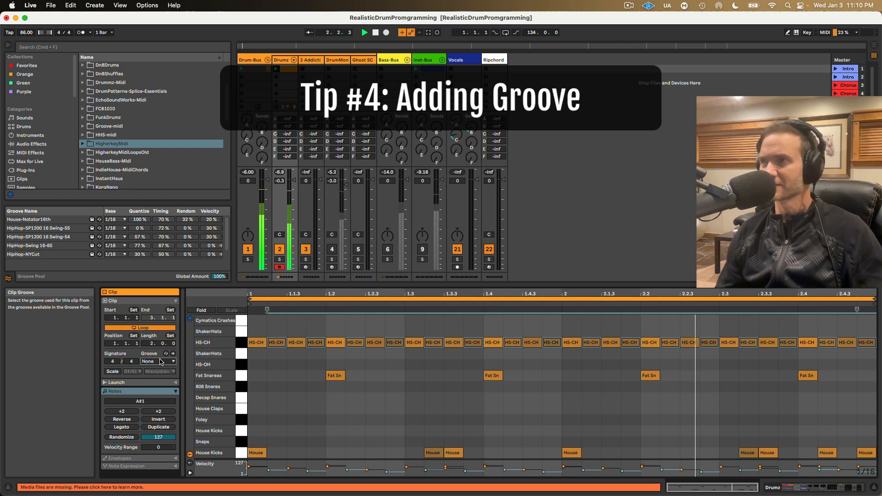
pyautogui.click(160, 361)
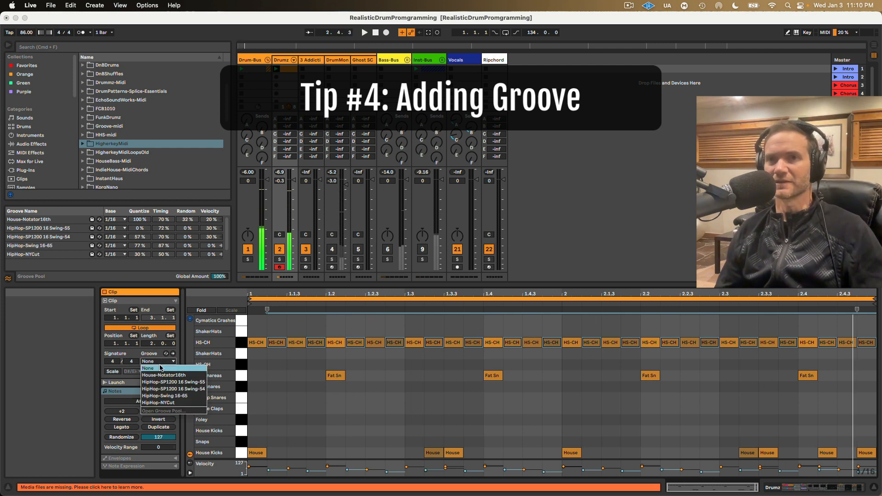
pyautogui.click(163, 402)
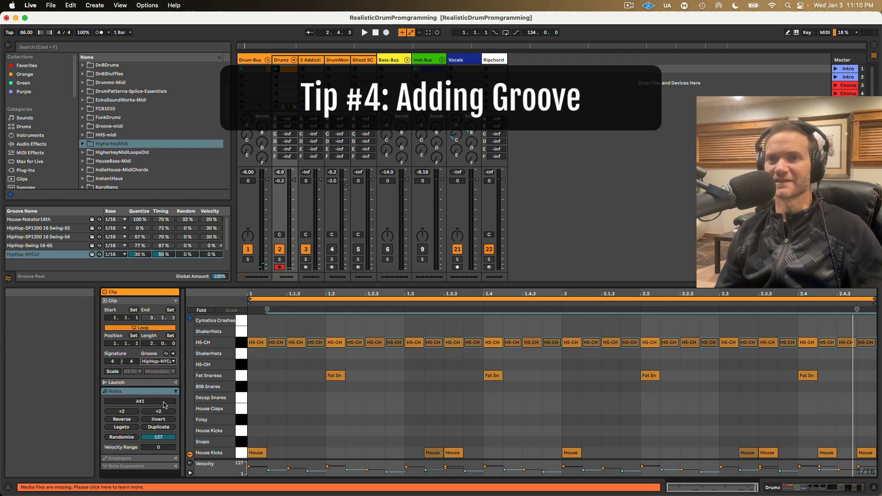
# Step: Play the clip, commit the HipHop-NYCut groove to its notes, and undo the commit
pyautogui.press('space')
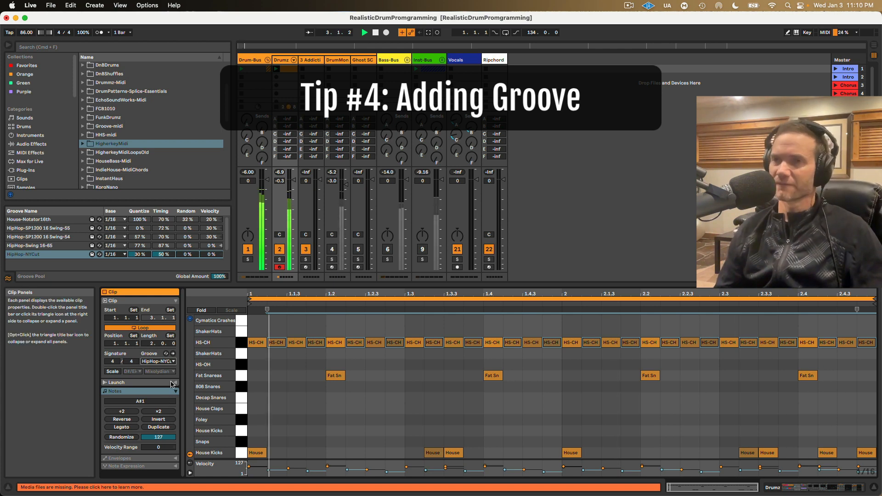
pyautogui.press('space')
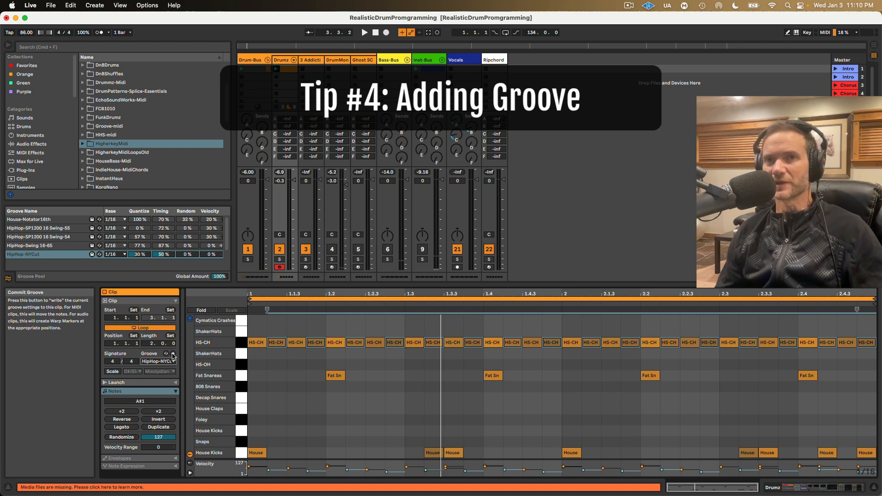
pyautogui.click(173, 356)
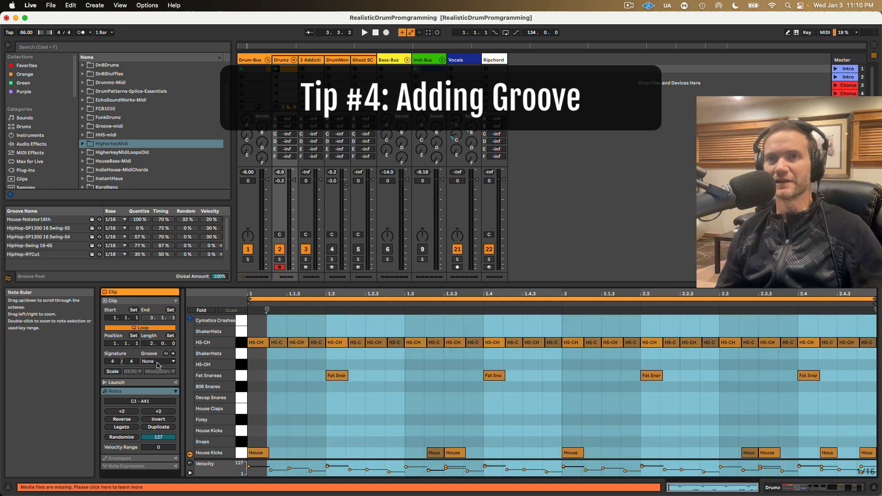
pyautogui.press('super+z')
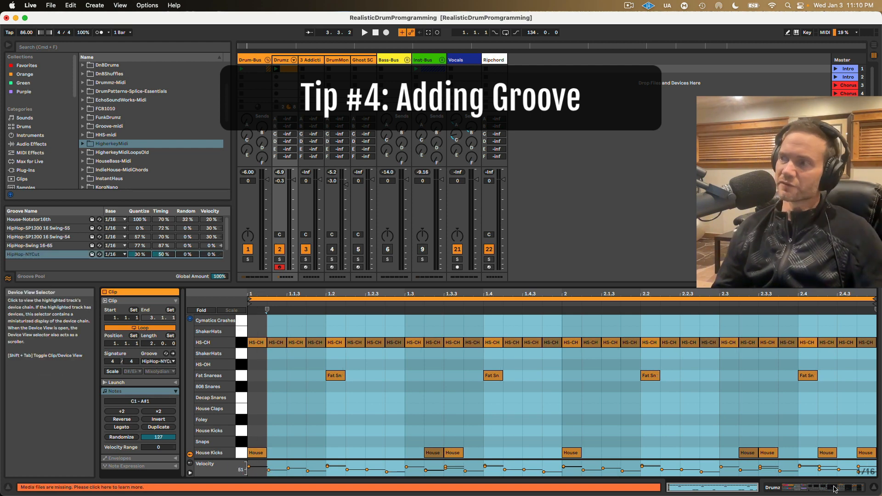
# Step: Review the grooves available for the clip without changing the choice, and clear the note selection
pyautogui.click(160, 362)
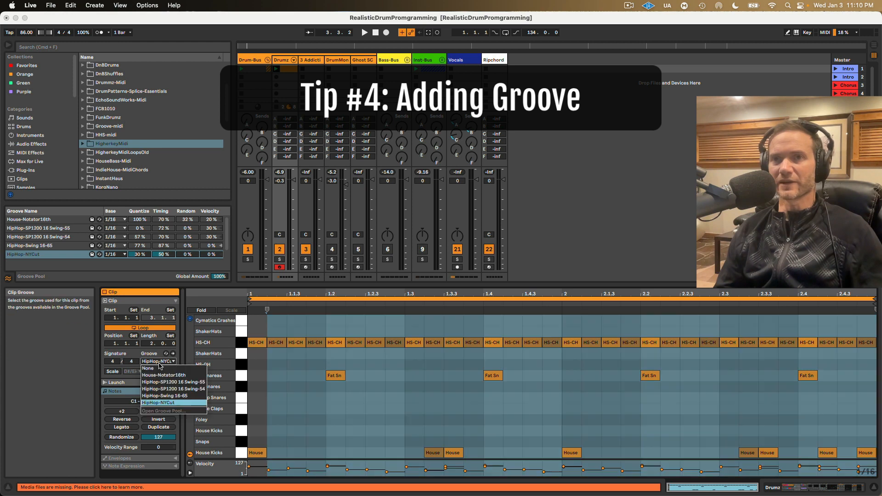
pyautogui.click(422, 380)
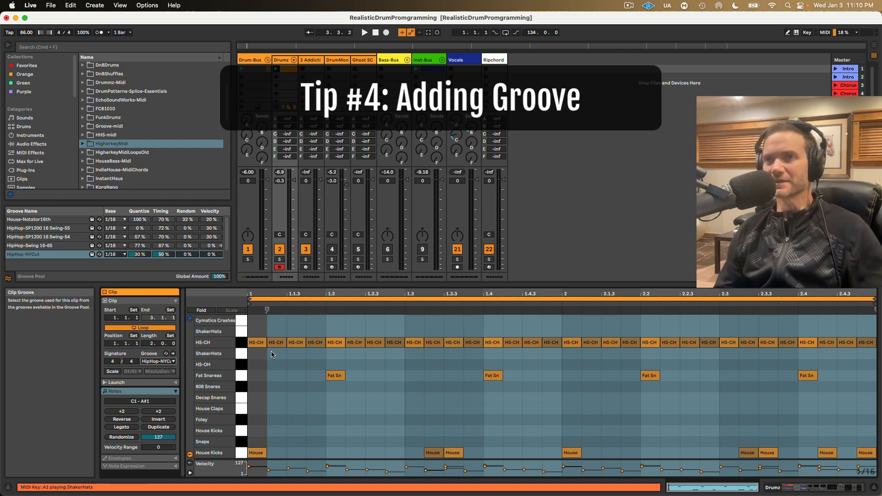
pyautogui.click(306, 331)
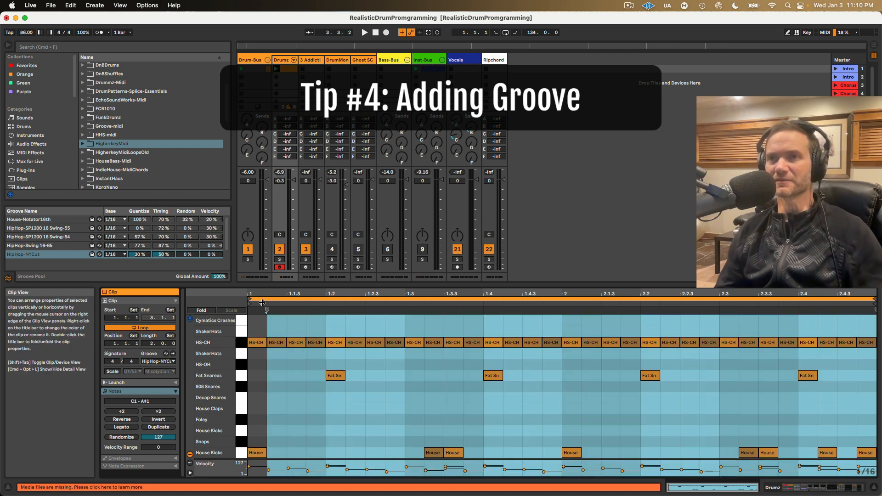
pyautogui.click(254, 332)
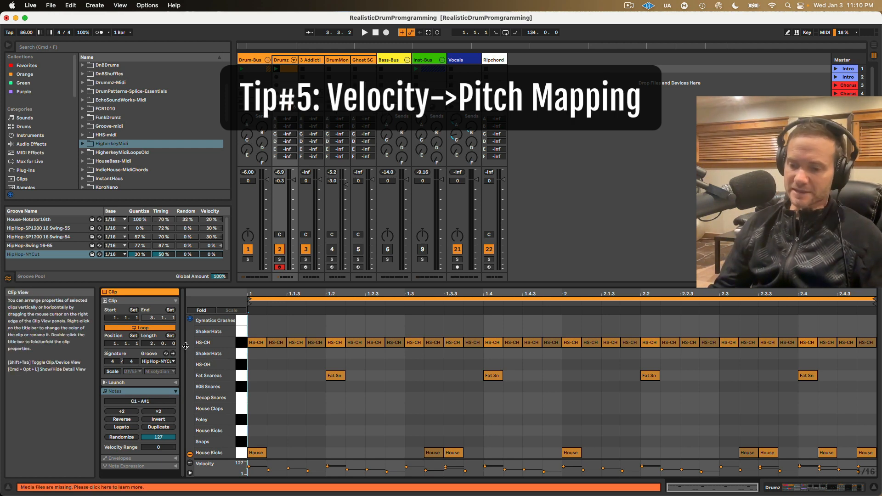
# Step: Show the Drumz track's devices and map Velocity to Pitch in the MIDI settings of the HS-CH pad's Sampler
pyautogui.click(284, 60)
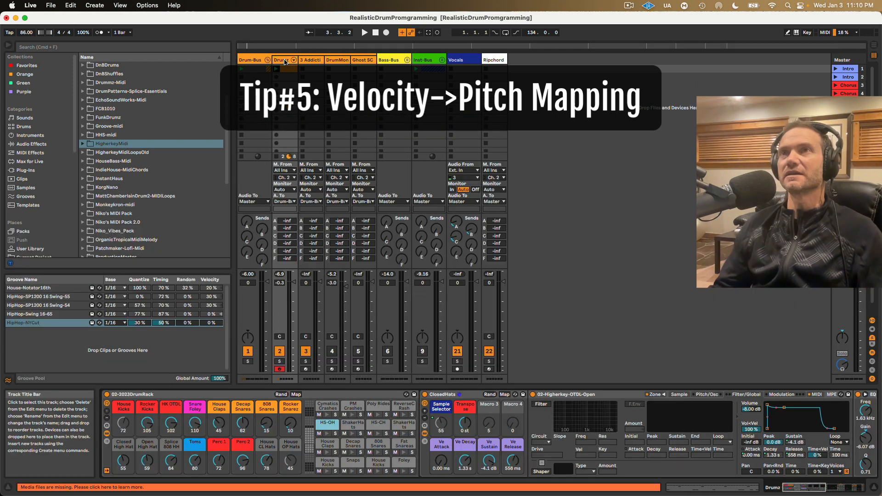
pyautogui.press('space')
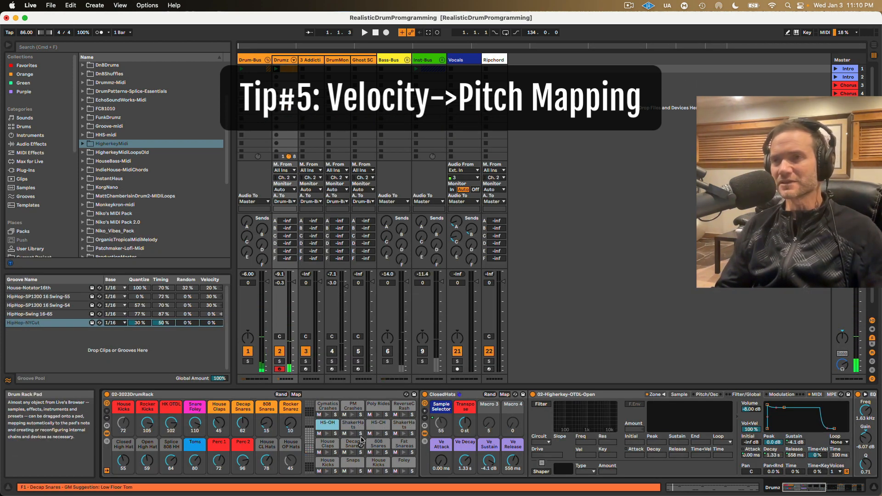
pyautogui.click(375, 425)
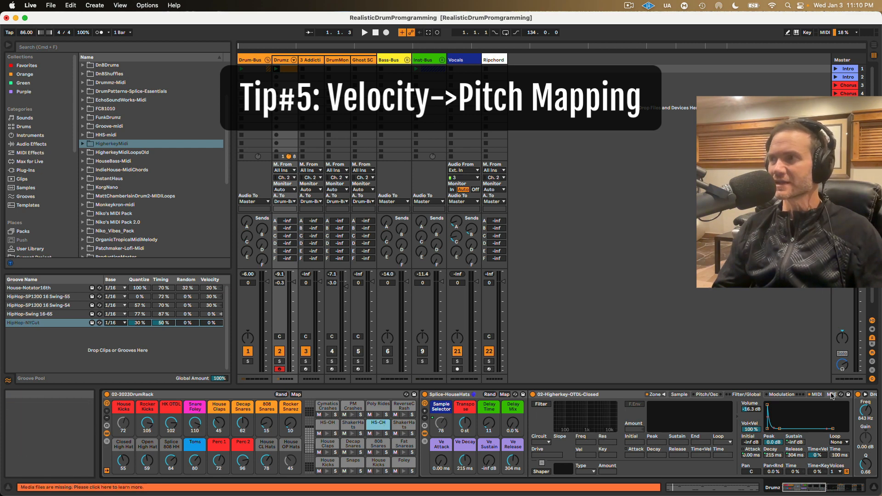
pyautogui.click(816, 394)
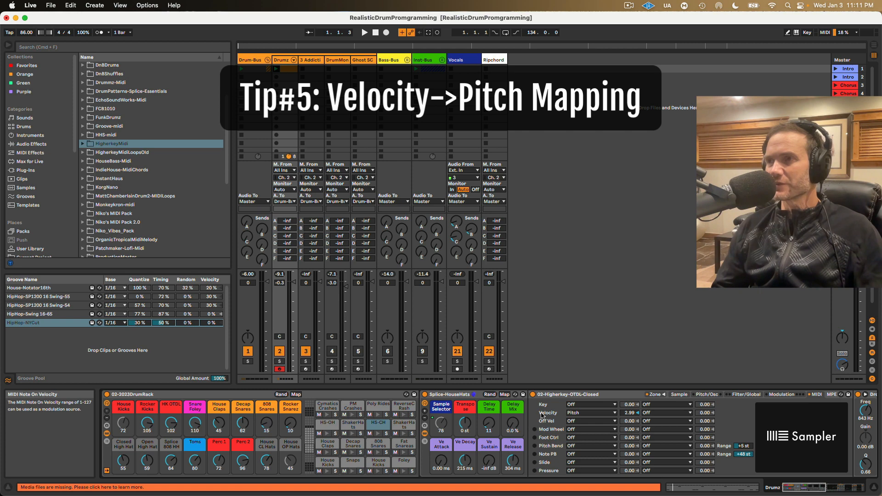
pyautogui.click(580, 412)
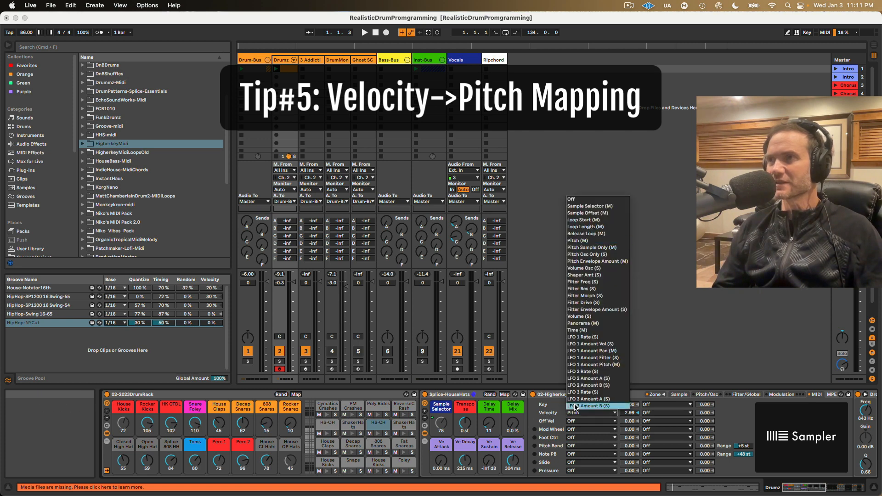
pyautogui.click(578, 240)
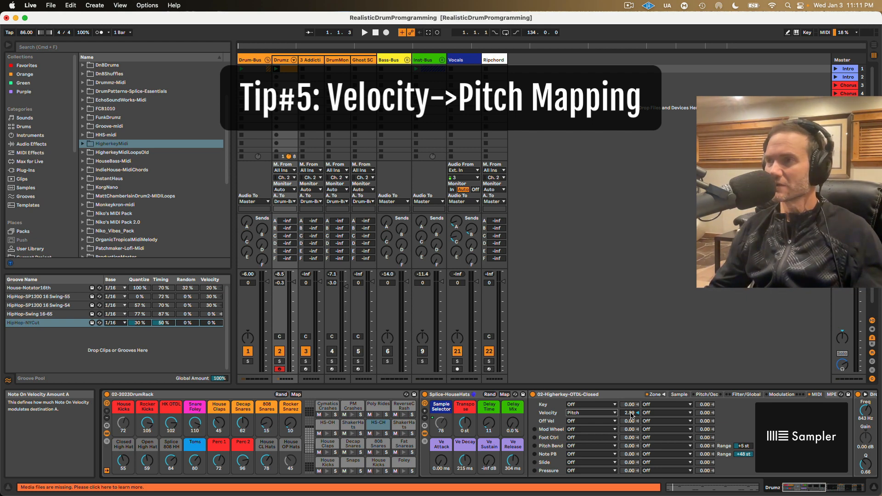
# Step: Exaggerate the HS-CH Sampler's velocity-to-pitch amount to 14.93 and view the clip's notes while it plays
pyautogui.moveTo(631, 415); pyautogui.dragTo(631, 395)
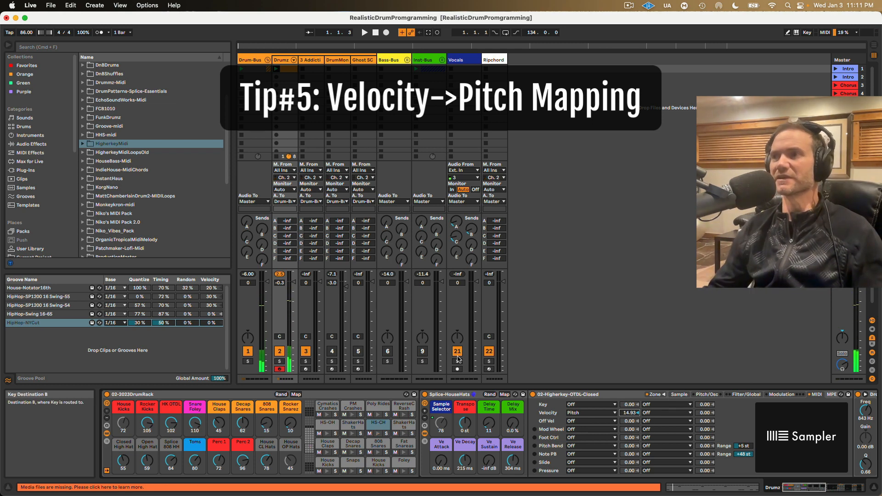
pyautogui.click(288, 69)
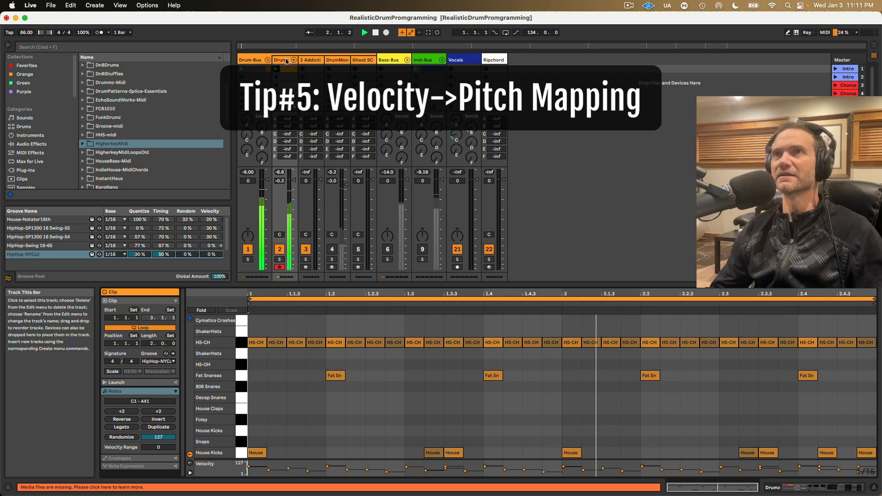
pyautogui.click(281, 59)
# Step: Set the HS-CH Sampler's velocity-to-pitch amount to 2.74 and audition the clip
pyautogui.moveTo(630, 412)
pyautogui.mouseDown()
pyautogui.moveTo(629, 390)
pyautogui.moveTo(629, 422)
pyautogui.mouseUp()
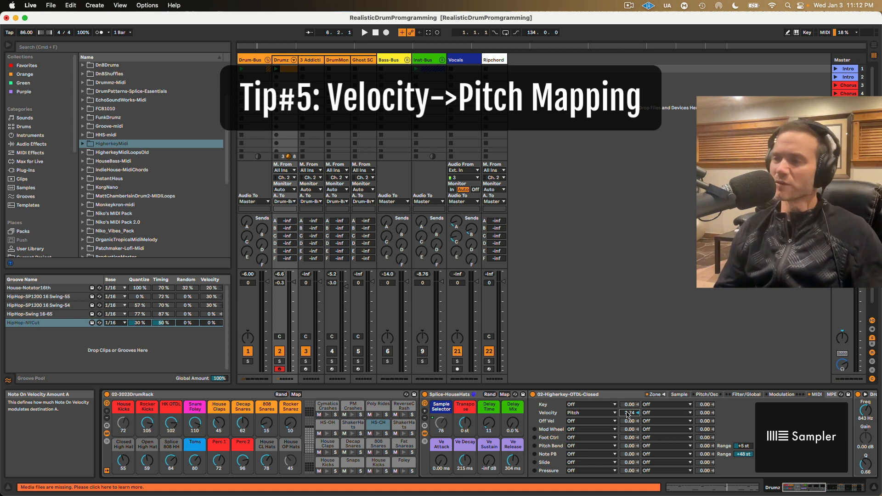
pyautogui.press('space')
pyautogui.press('space')
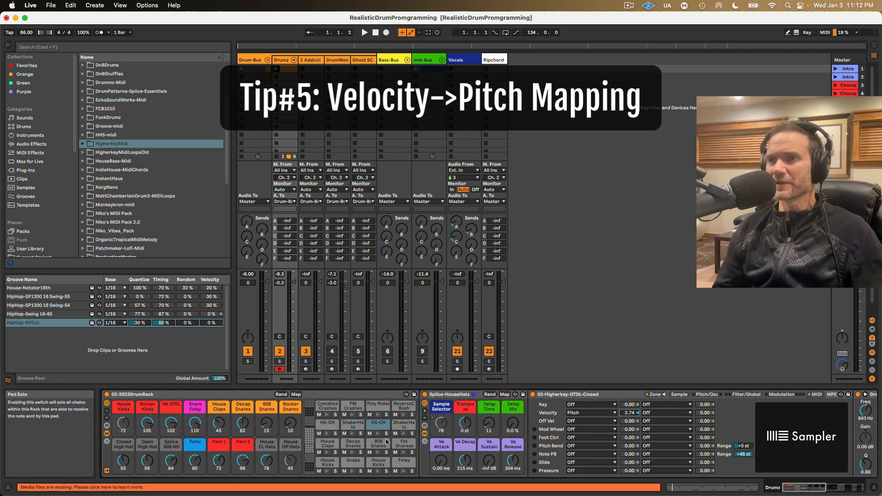
# Step: Show the pitch envelope of the Fat Snares pad's Sampler, try its peak at 97%, and return it to -100%
pyautogui.click(400, 443)
pyautogui.click(374, 425)
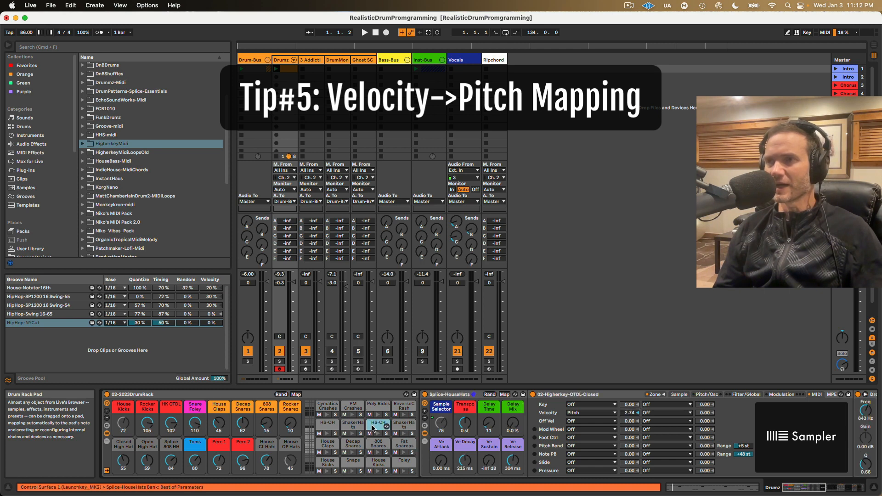
pyautogui.click(404, 444)
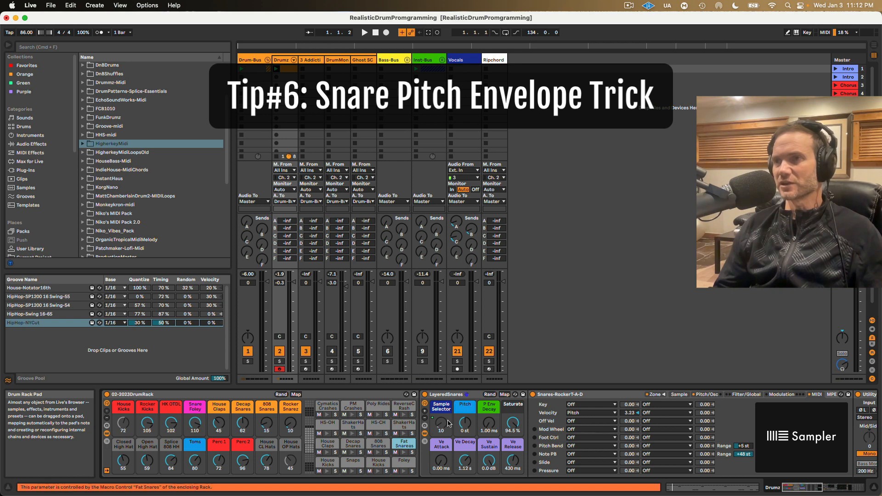
pyautogui.click(703, 395)
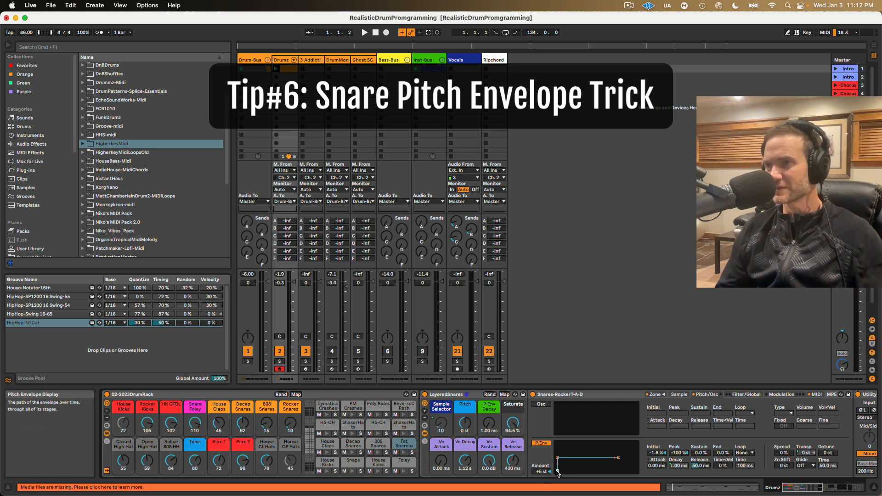
pyautogui.moveTo(557, 472); pyautogui.dragTo(557, 444)
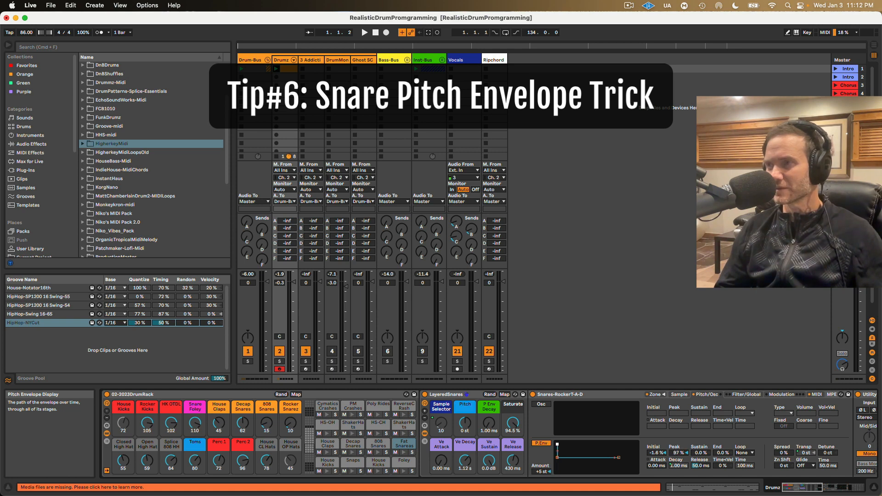
pyautogui.moveTo(557, 444); pyautogui.dragTo(557, 471)
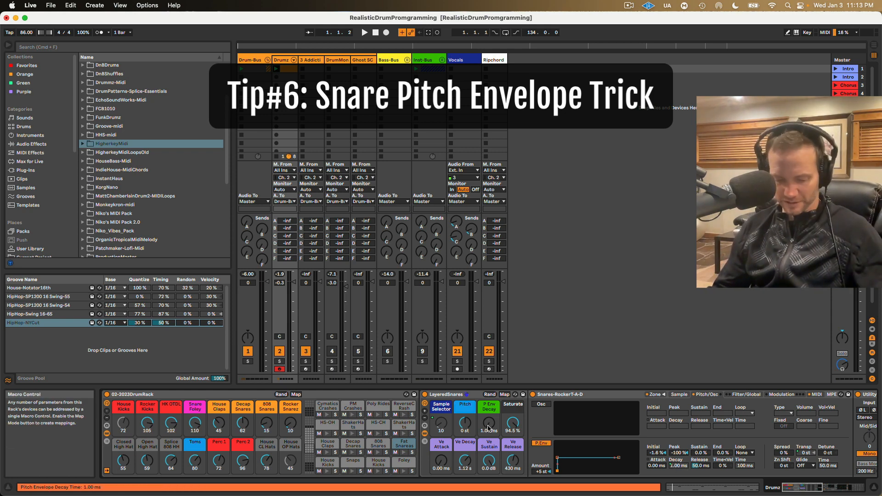
# Step: Try the snare rack's P Env Decay macro at 332 ms and 304 ms, and return it to 1.00 ms
pyautogui.moveTo(489, 429); pyautogui.dragTo(489, 411)
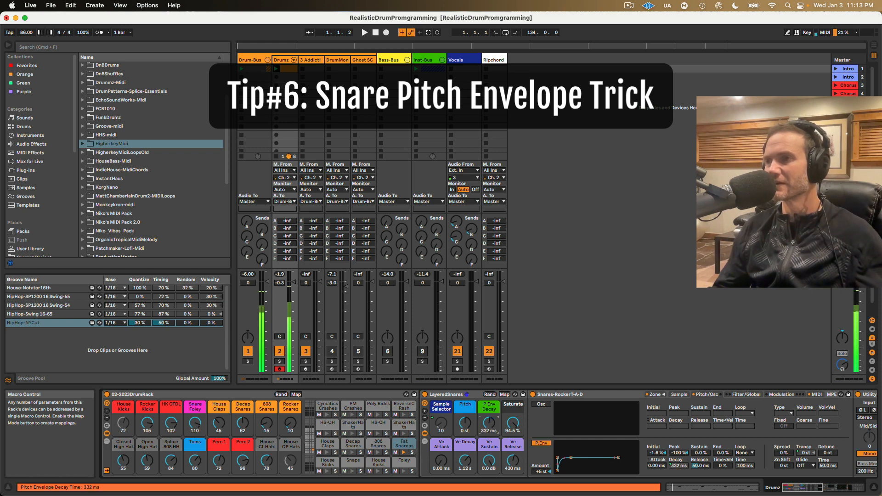
pyautogui.moveTo(489, 411); pyautogui.dragTo(489, 408)
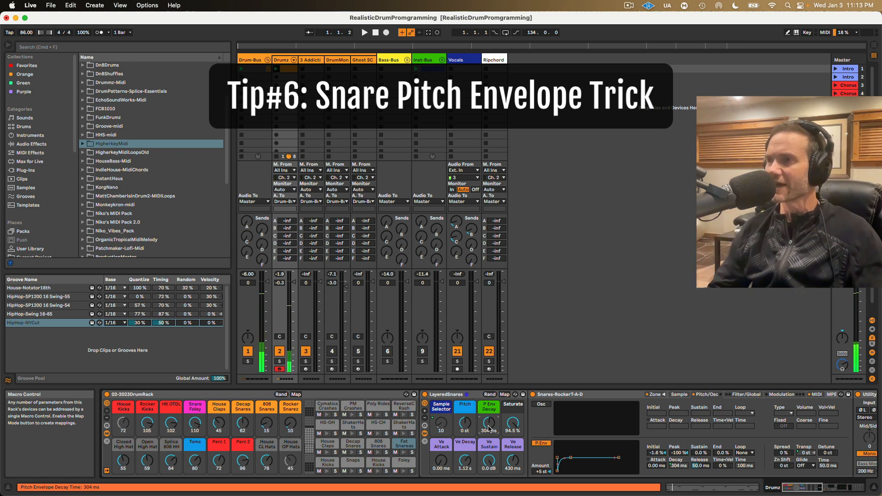
pyautogui.moveTo(488, 426); pyautogui.dragTo(488, 475)
# Step: Play the clip while raising the snare rack's P Env Decay macro to 304 ms
pyautogui.press('space')
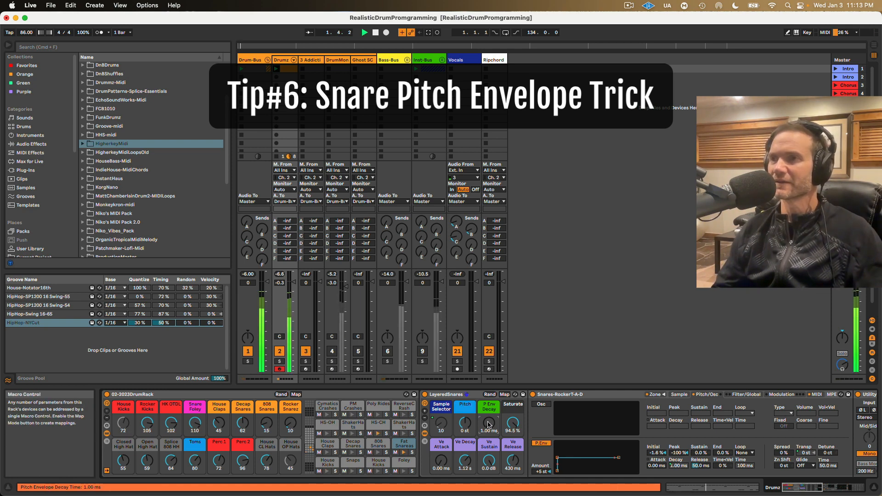
pyautogui.scroll(1, 489, 425)
pyautogui.moveTo(489, 426); pyautogui.dragTo(489, 380)
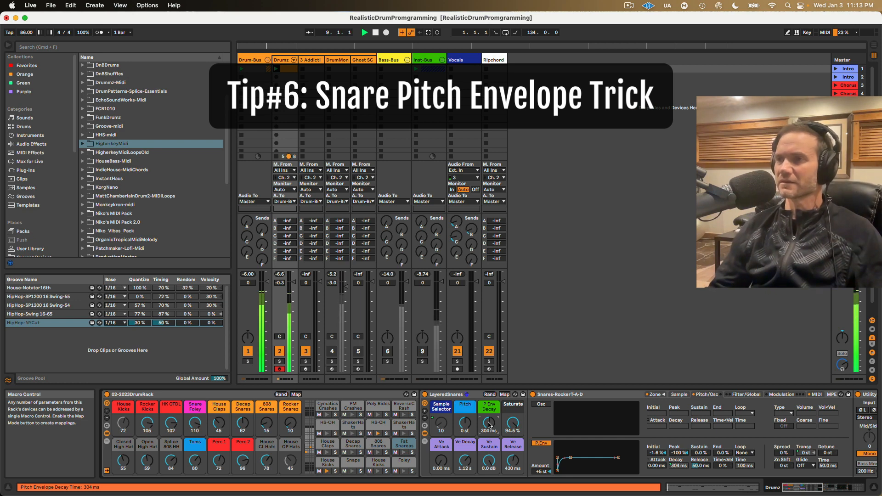
# Step: Reset the P Env Decay macro to 1.00 ms, play the clip for comparison, and raise the macro to 332 ms
pyautogui.doubleClick(488, 425)
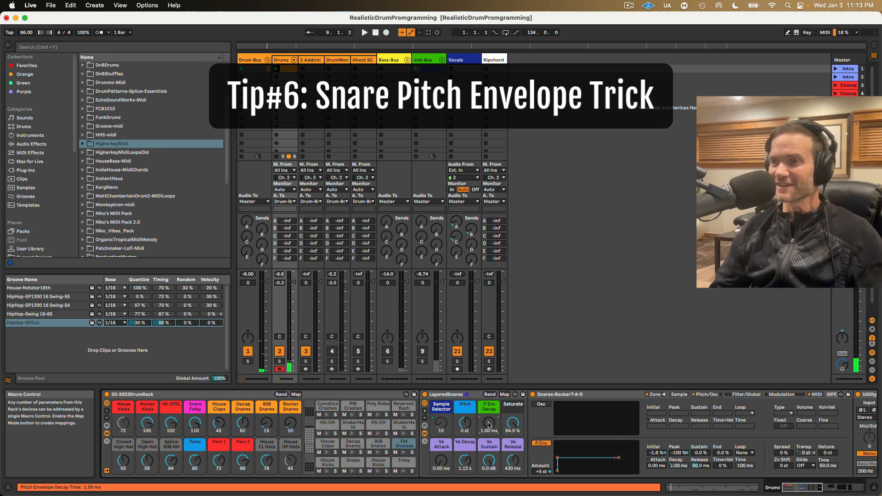
pyautogui.press('space')
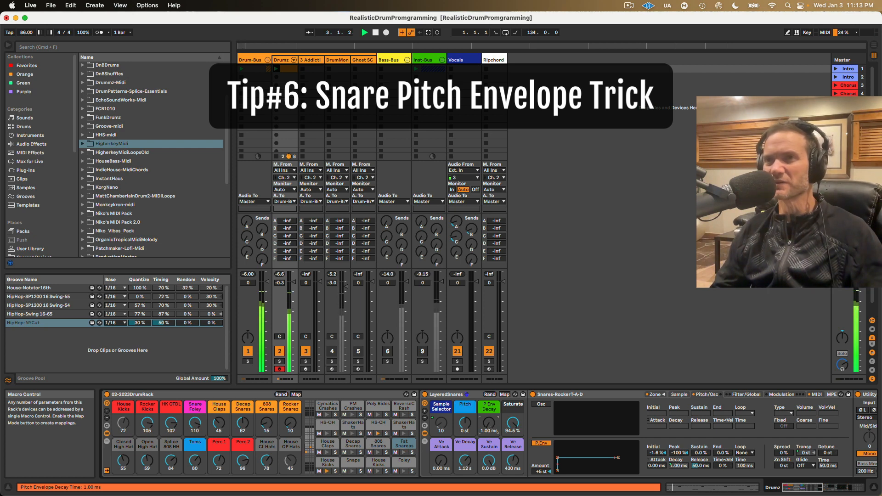
pyautogui.moveTo(488, 423); pyautogui.dragTo(489, 397)
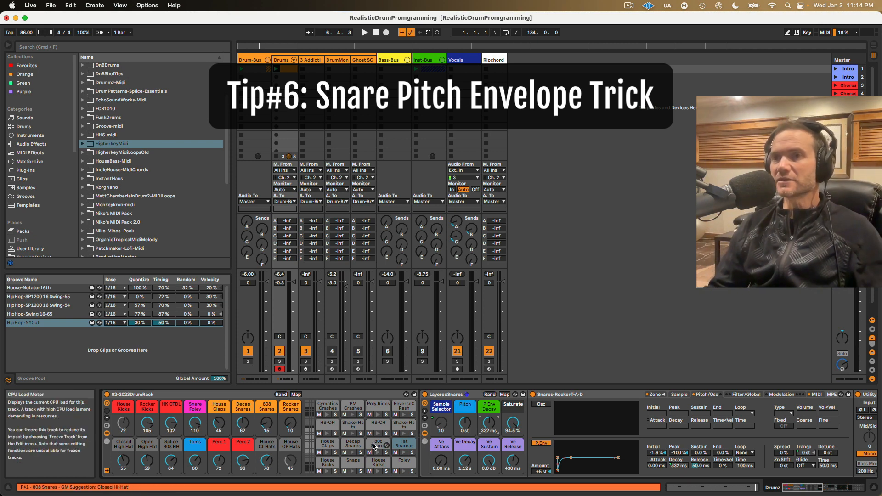
# Step: Select the HS-CH pad and search the Max for Live devices for "lfo"
pyautogui.click(373, 425)
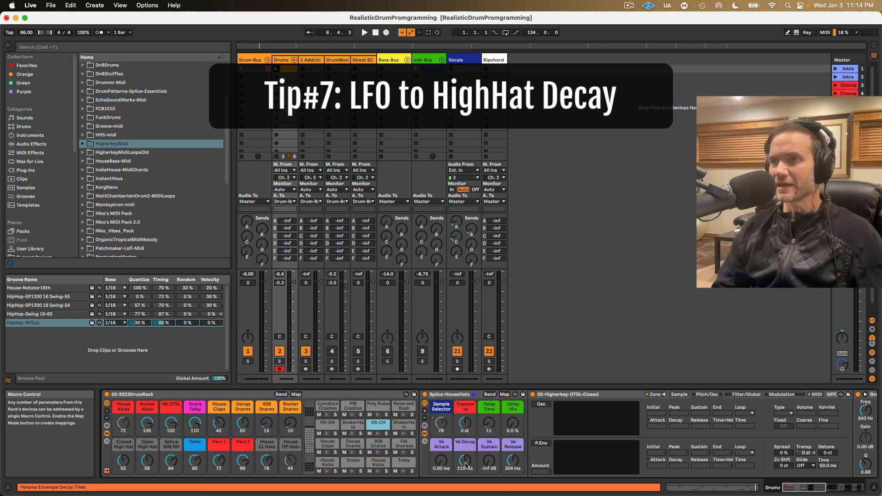
pyautogui.click(51, 163)
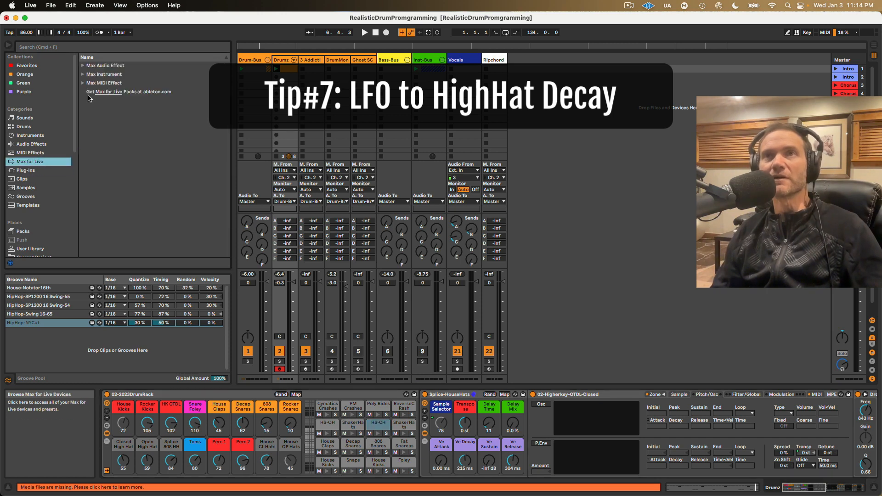
pyautogui.click(83, 83)
pyautogui.click(84, 75)
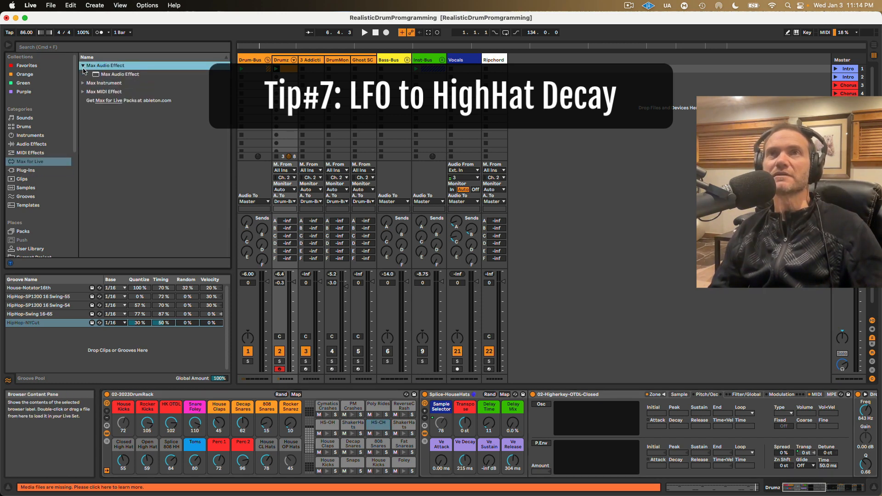
pyautogui.click(66, 48)
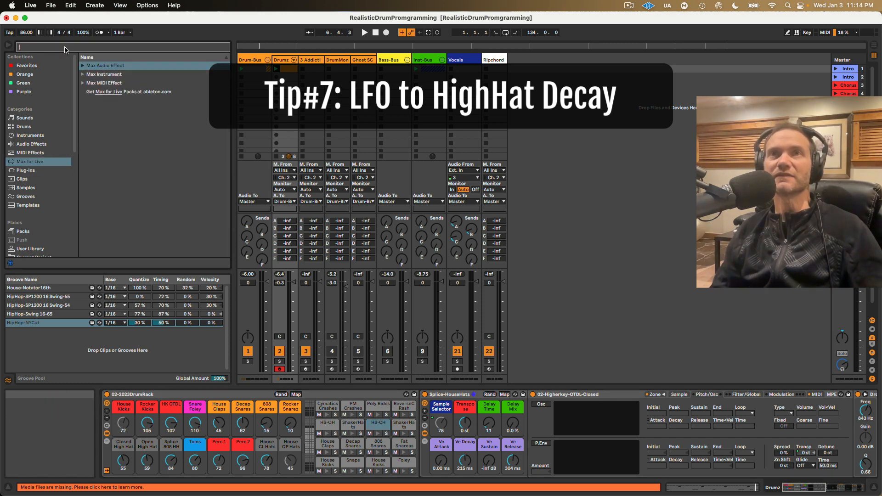
pyautogui.write('lfo')
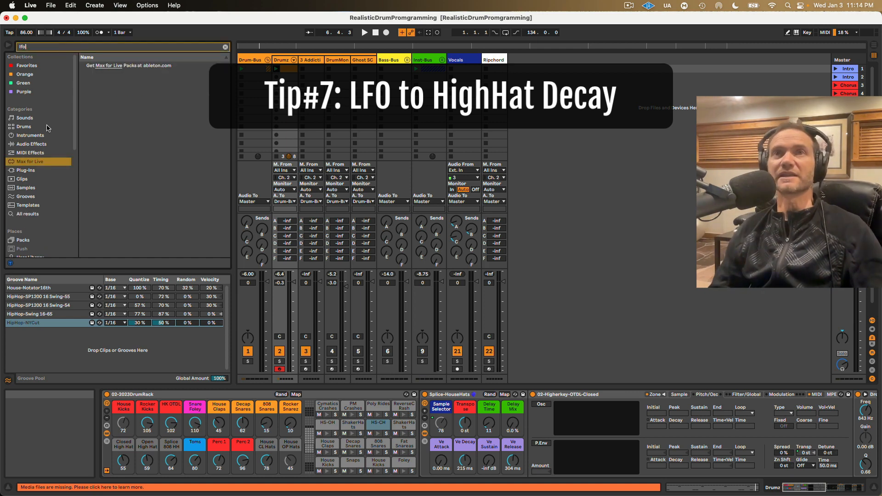
# Step: Add the LFO audio effect after the Sampler in the HS-CH chain and map it to the Ve Decay macro
pyautogui.click(33, 144)
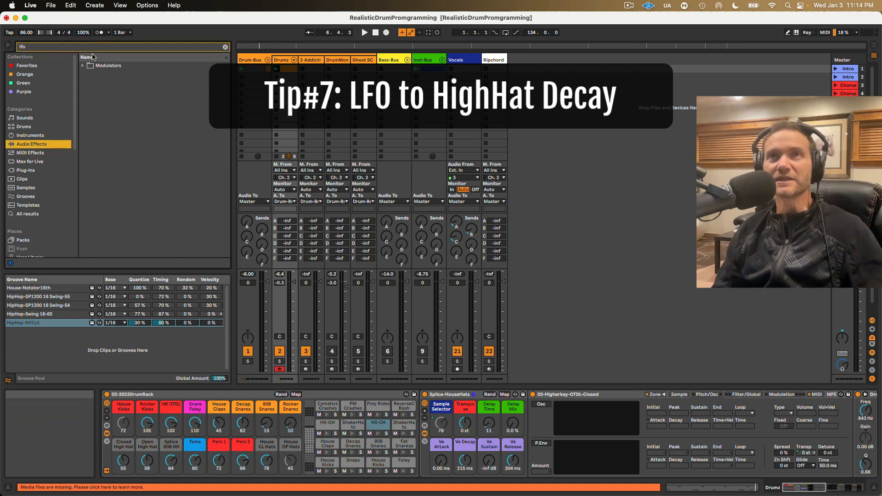
pyautogui.click(83, 65)
pyautogui.moveTo(96, 74); pyautogui.dragTo(481, 427)
pyautogui.moveTo(527, 452)
pyautogui.mouseDown()
pyautogui.moveTo(514, 454)
pyautogui.moveTo(560, 401)
pyautogui.moveTo(522, 410)
pyautogui.moveTo(561, 406)
pyautogui.mouseUp()
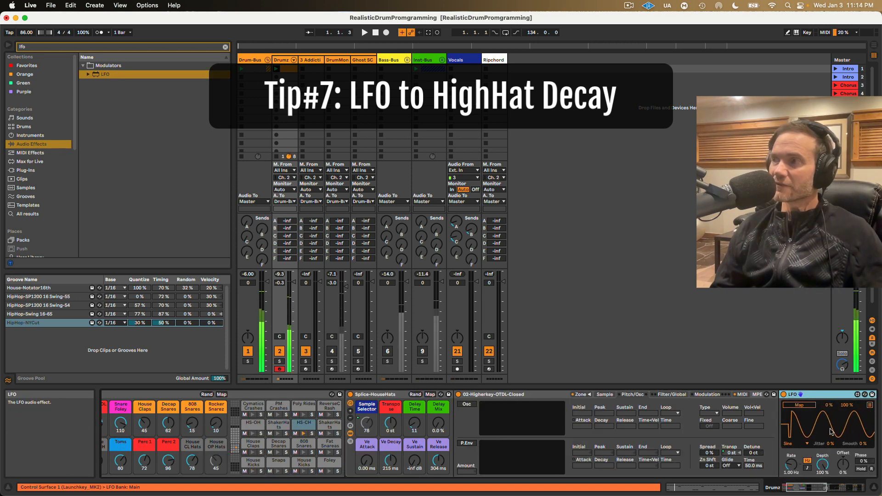
pyautogui.click(803, 405)
pyautogui.click(390, 459)
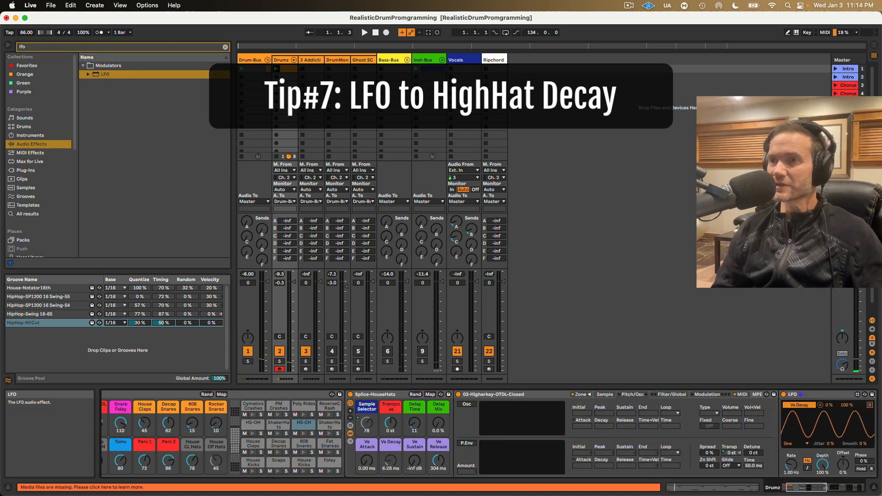
# Step: Set the LFO's depth to 18.9% and offset to 28%, and sync its rate to 3/4 during playback
pyautogui.moveTo(791, 463); pyautogui.dragTo(843, 455)
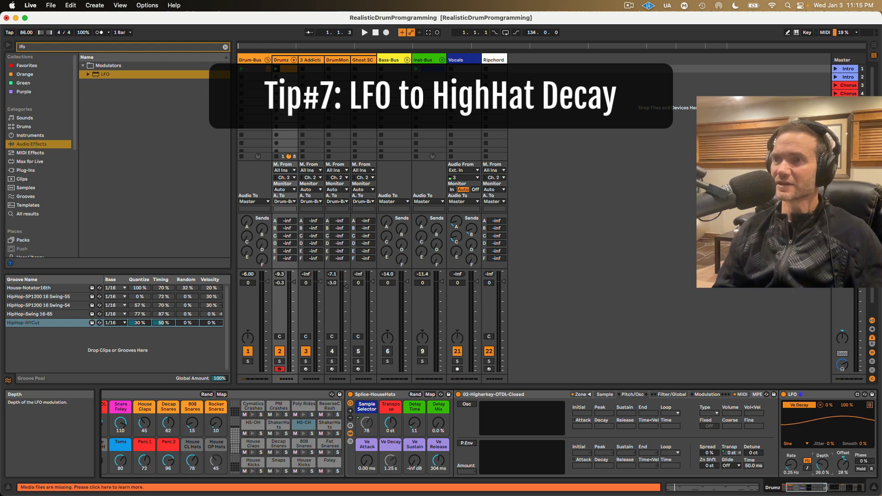
pyautogui.moveTo(822, 465); pyautogui.dragTo(822, 468)
pyautogui.press('space')
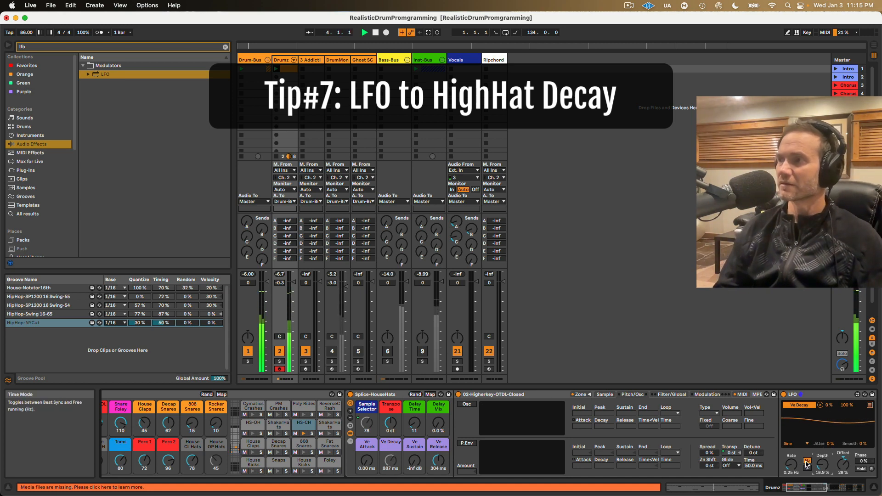
pyautogui.click(807, 468)
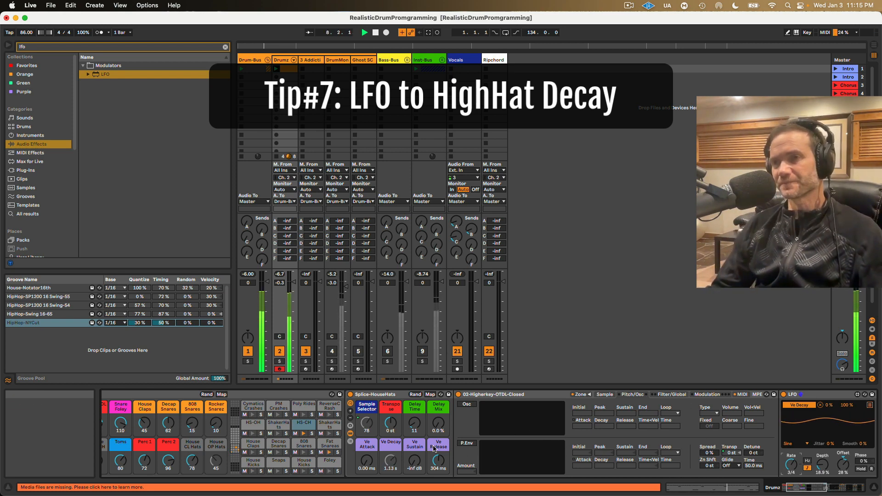
# Step: Review the hi-hat Sampler's MIDI modulation destinations and play the clip to hear the LFO-modulated decay
pyautogui.click(741, 394)
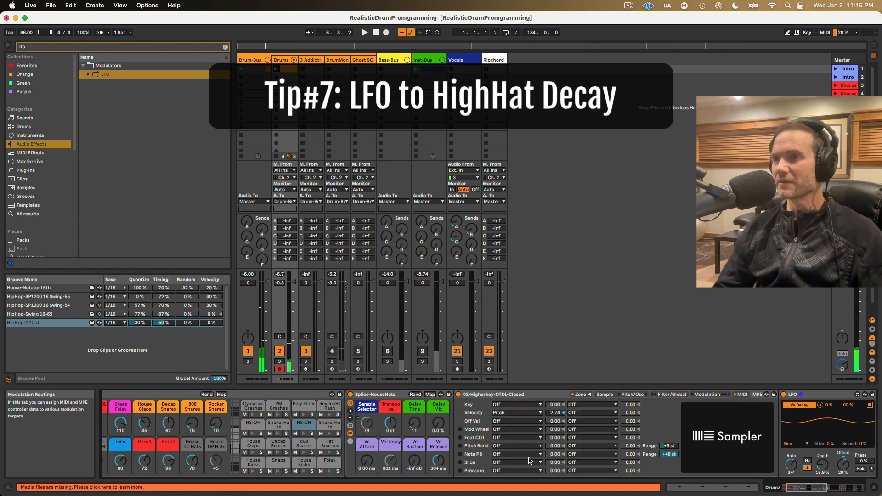
pyautogui.click(499, 421)
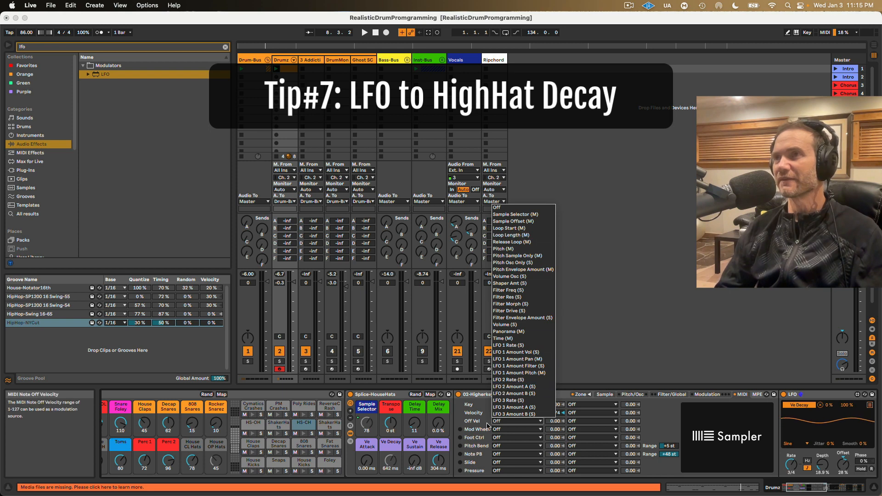
pyautogui.click(449, 440)
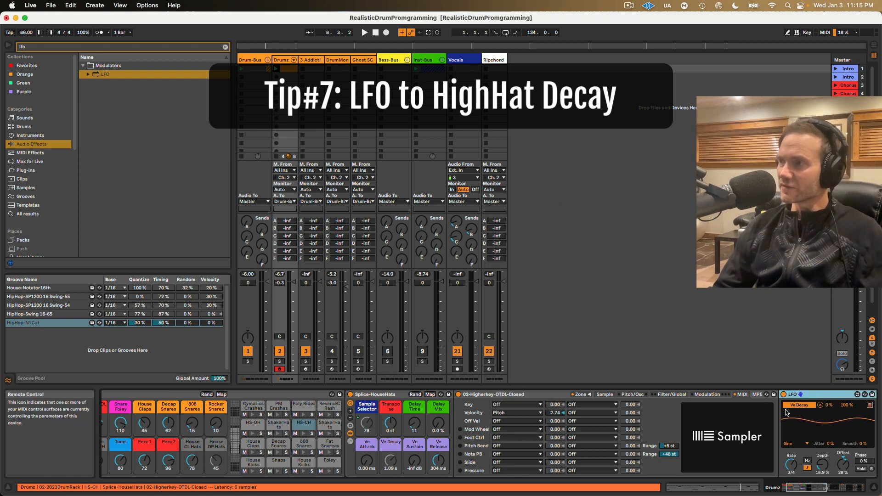
pyautogui.press('space')
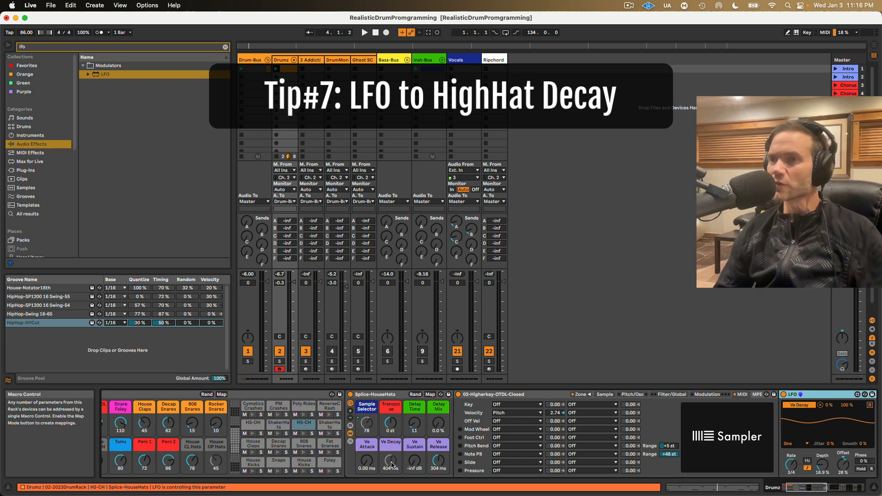
pyautogui.press('space')
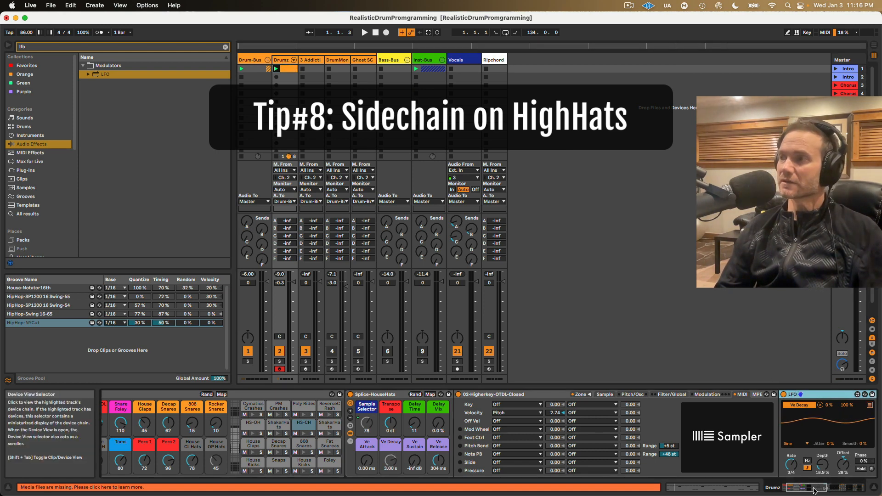
# Step: Bring up the Live8-Sidechain compressor in the HS-CH device chain and examine its sidechain source
pyautogui.click(844, 491)
pyautogui.moveTo(844, 491); pyautogui.dragTo(852, 491)
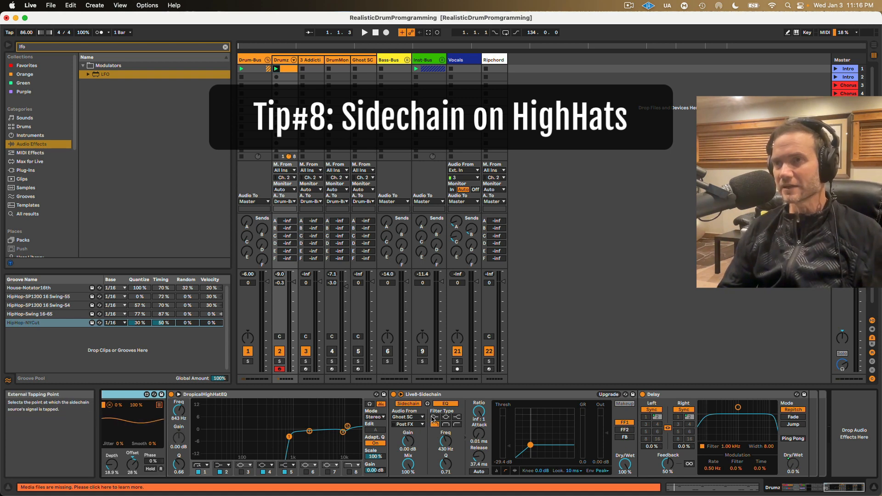
pyautogui.click(426, 393)
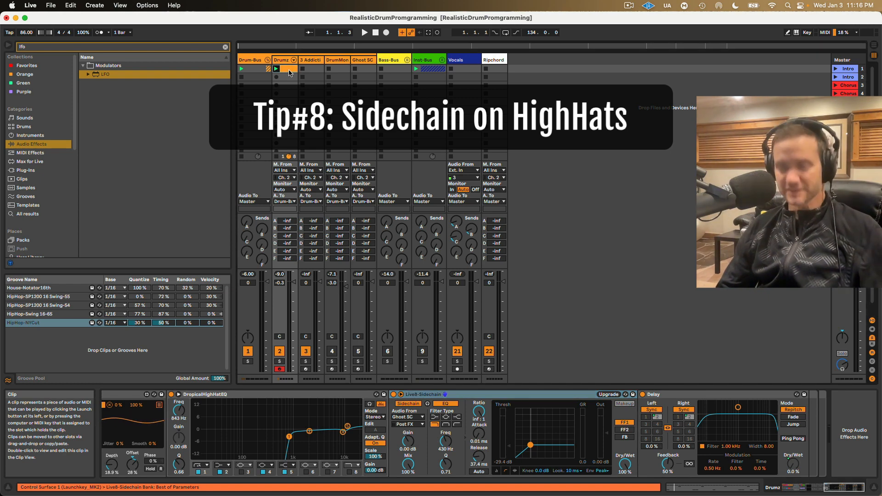
# Step: Copy the Drumz clip to the first slot of the Ghost SC track and delete all its A#1 hi-hat notes
pyautogui.moveTo(361, 71); pyautogui.dragTo(365, 71)
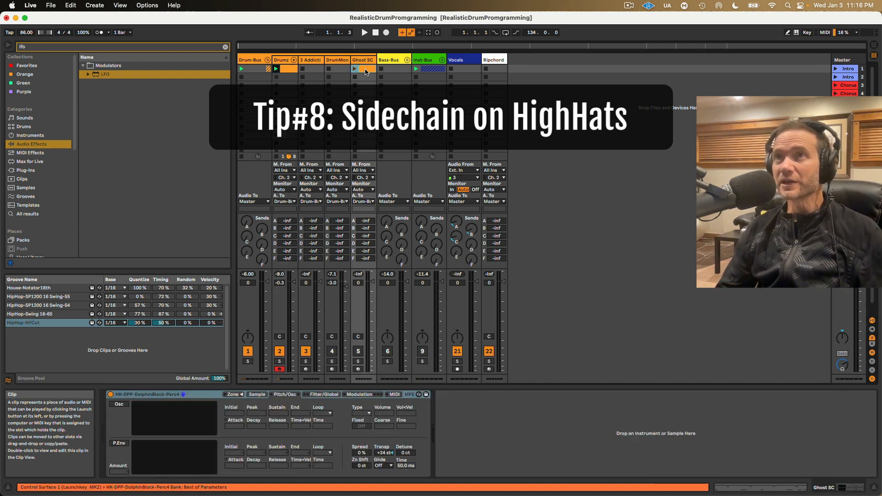
pyautogui.scroll(5, 320, 398)
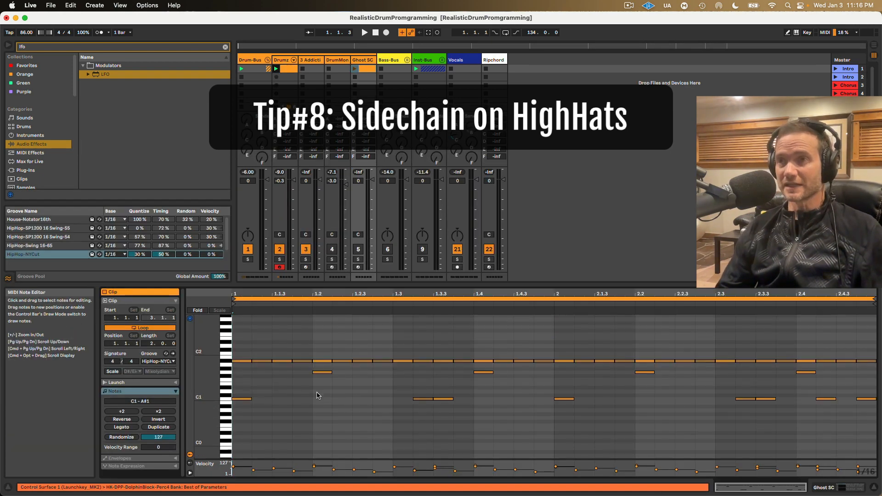
pyautogui.click(229, 362)
pyautogui.press('Delete')
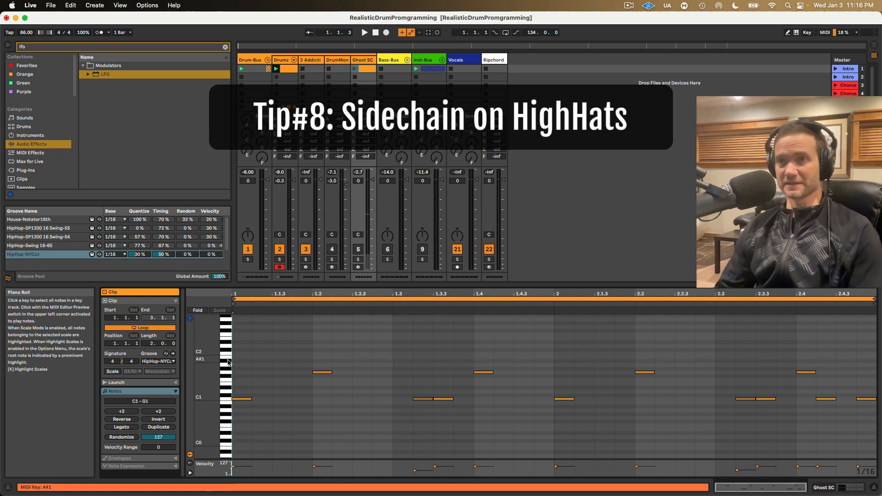
# Step: Launch the Ghost SC clip and lower the Live8-Sidechain compressor's threshold to -33.1 dB on the Drumz hi-hats
pyautogui.click(354, 68)
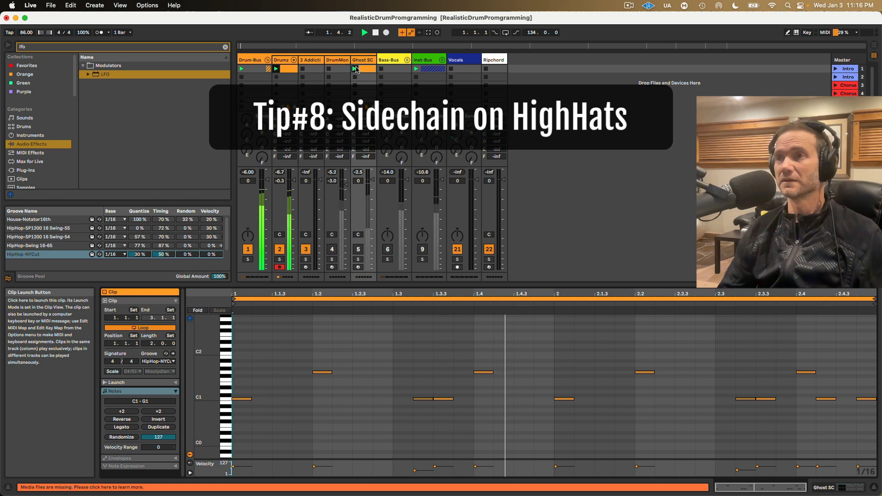
pyautogui.doubleClick(283, 60)
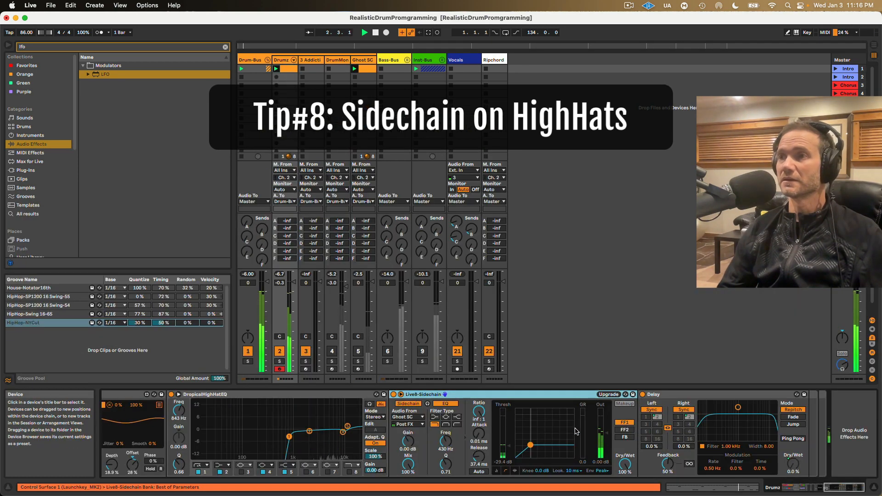
pyautogui.moveTo(508, 445); pyautogui.dragTo(508, 447)
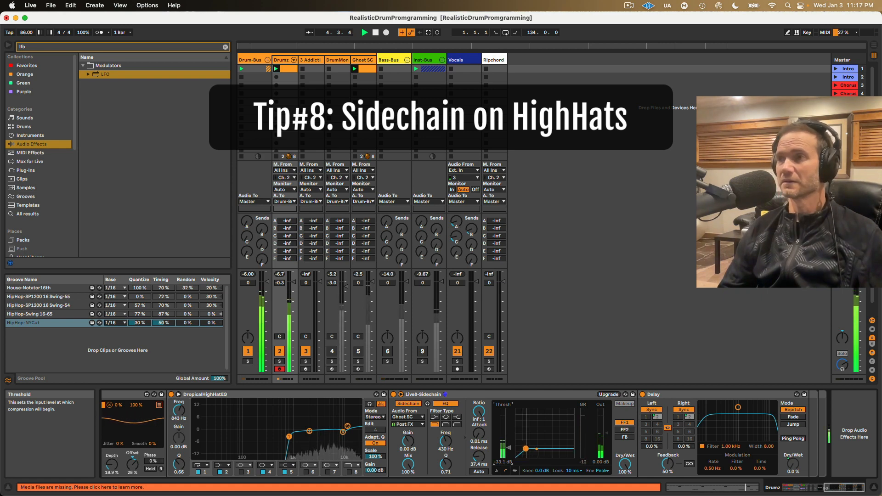
# Step: Compare the hi-hats with the Live8-Sidechain compressor bypassed and re-enabled during playback, and stop playback
pyautogui.click(393, 395)
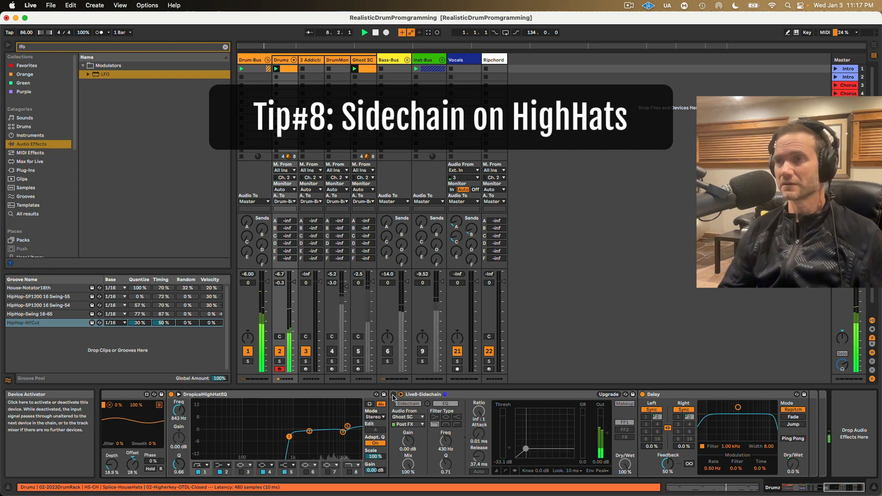
pyautogui.click(393, 395)
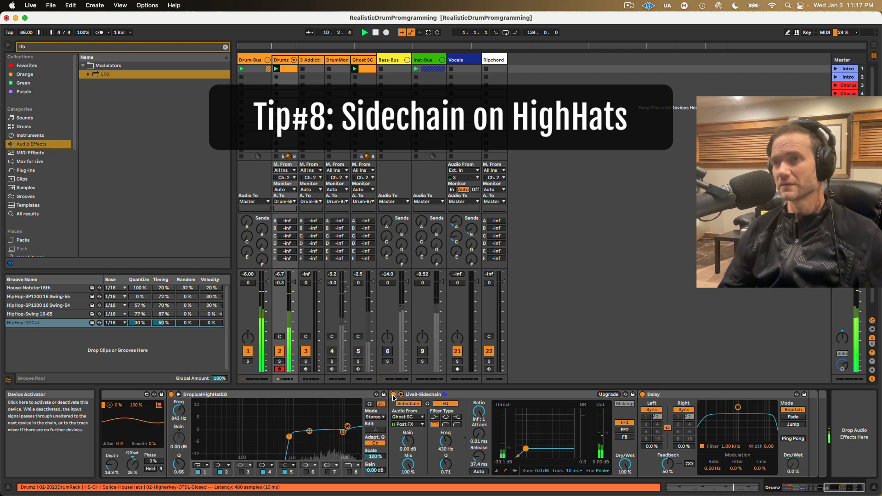
pyautogui.press('space')
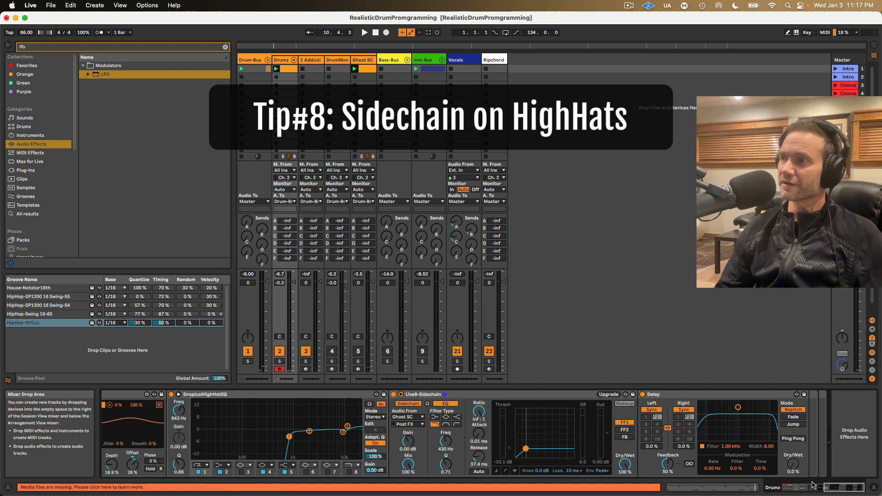
# Step: Return to the start of the Drumz device chain, clear the "lfo" search and hide the browser
pyautogui.moveTo(835, 490); pyautogui.dragTo(785, 492)
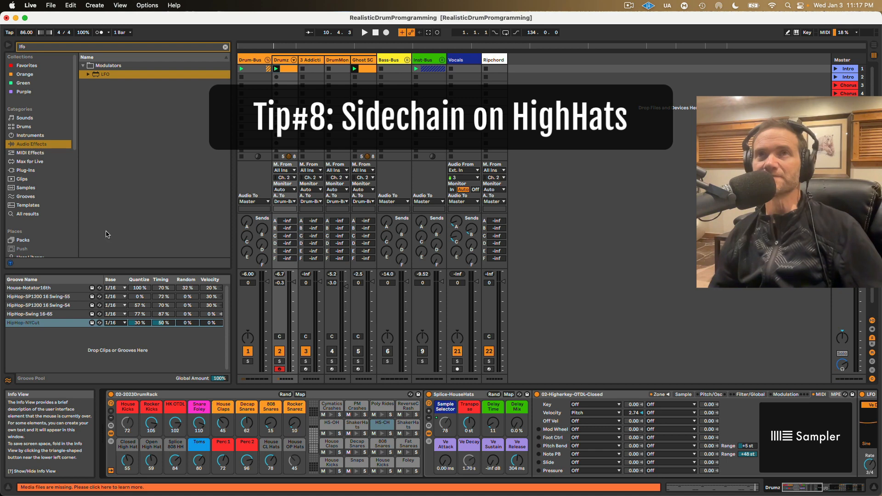
pyautogui.click(225, 47)
pyautogui.click(8, 45)
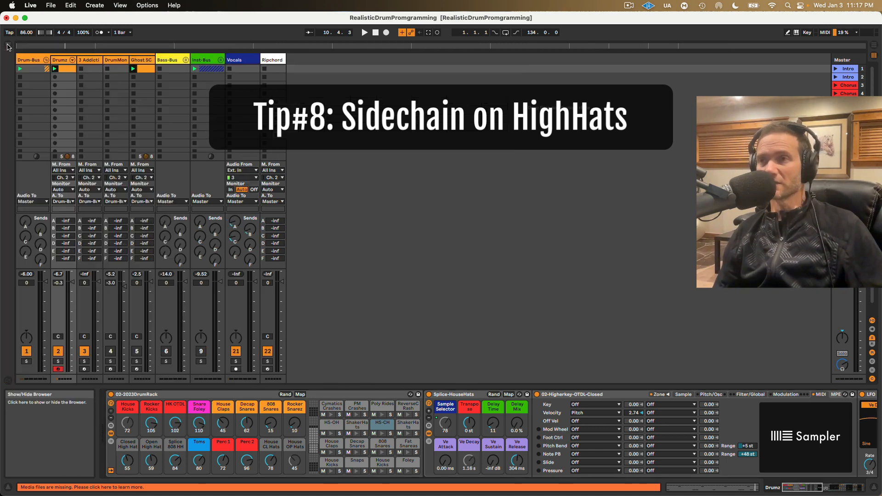